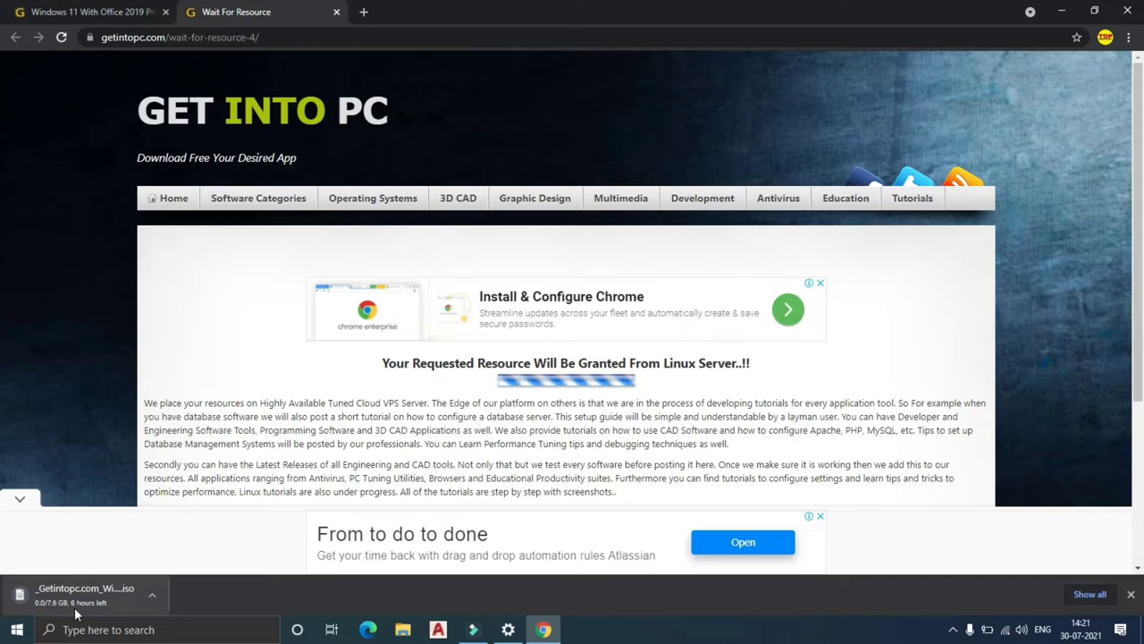
Pause the running download of the Windows 11 ISO file
click(150, 597)
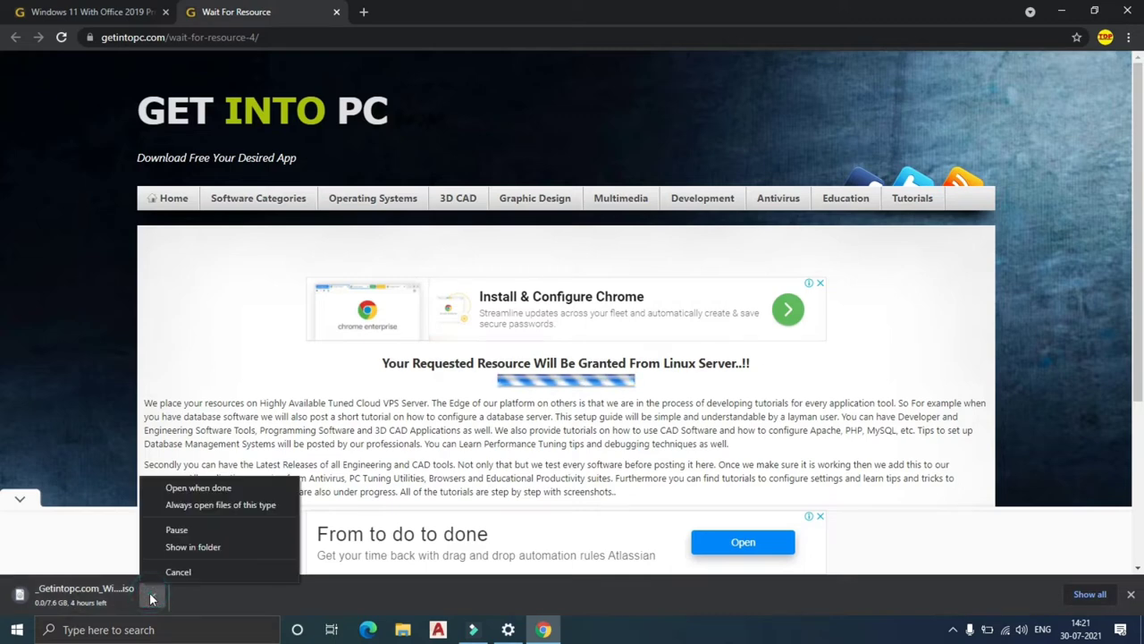
click(176, 530)
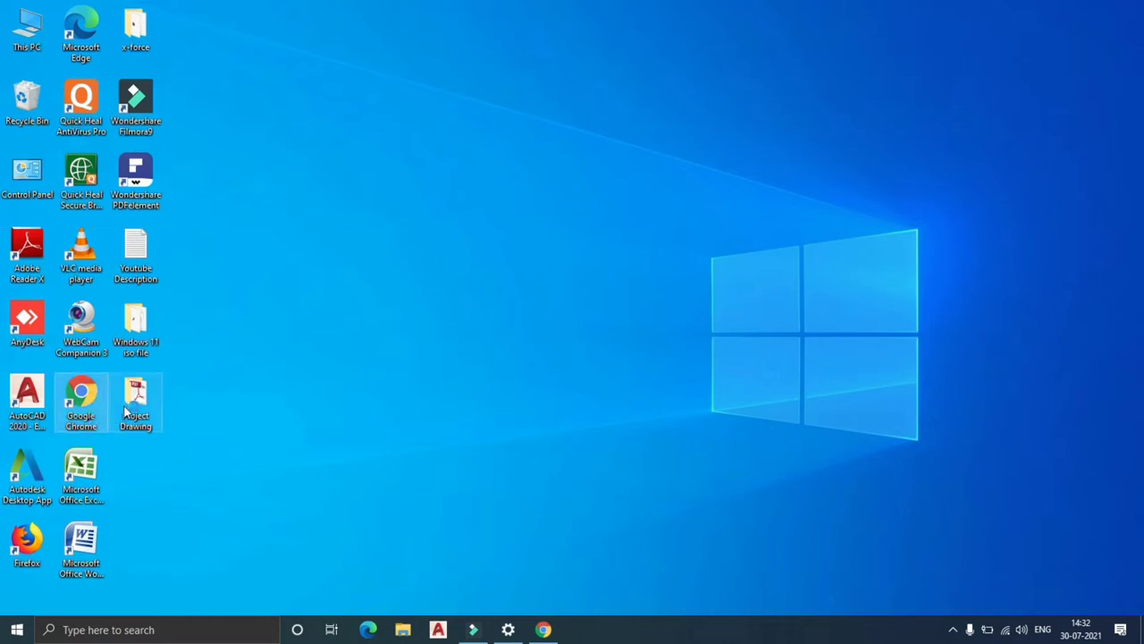
Open Google Chrome in a maximized window and search Google for "rufus download"
double_click(82, 398)
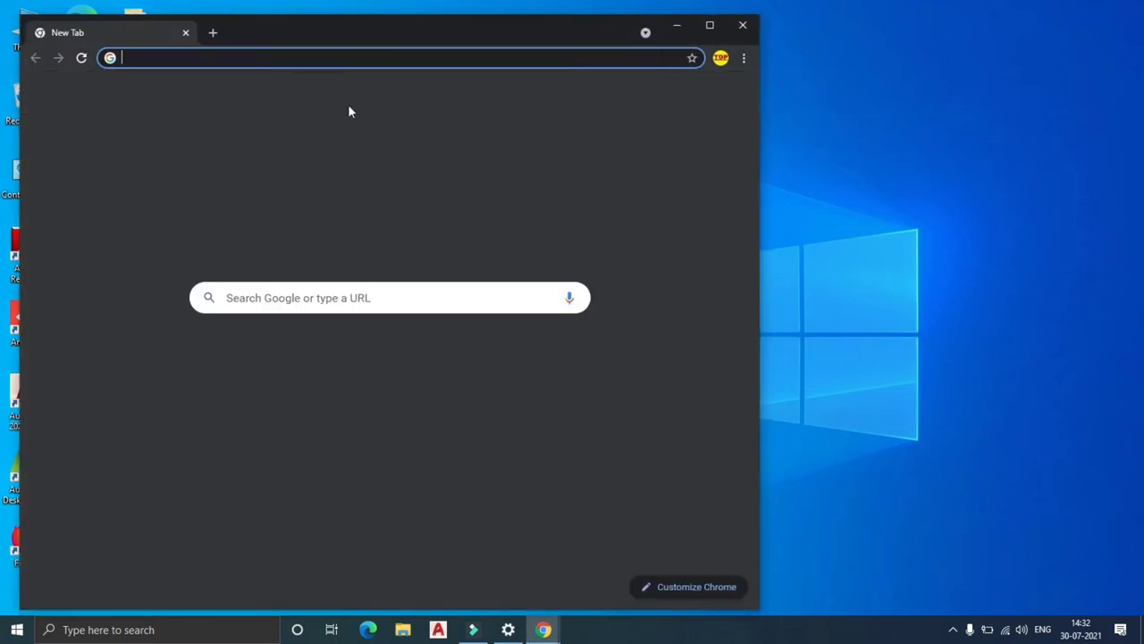
click(709, 25)
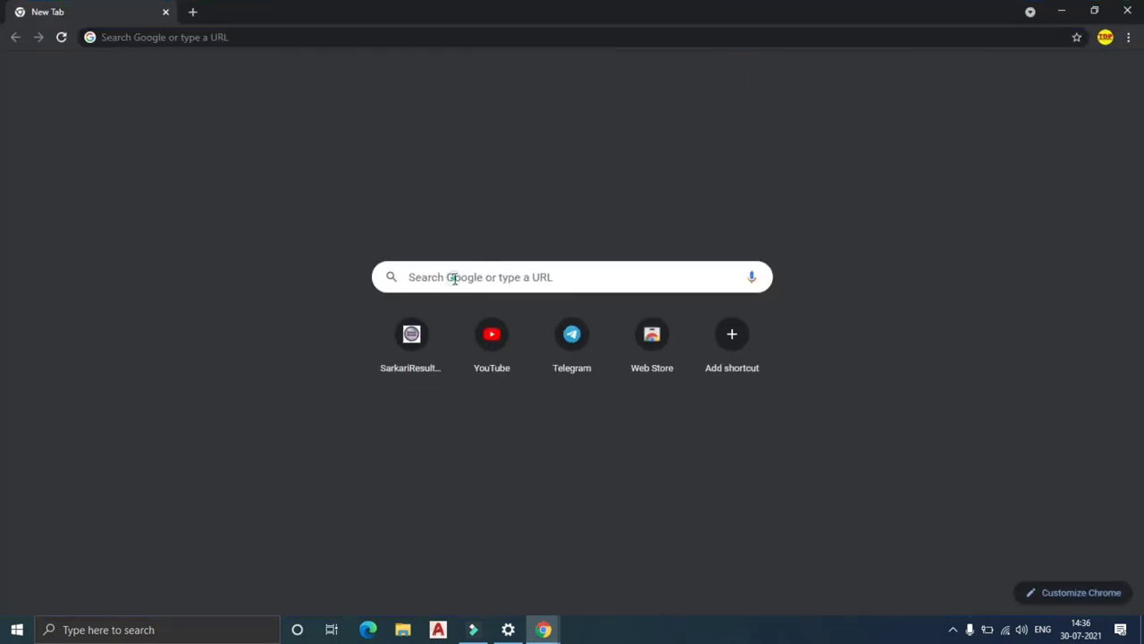
click(454, 278)
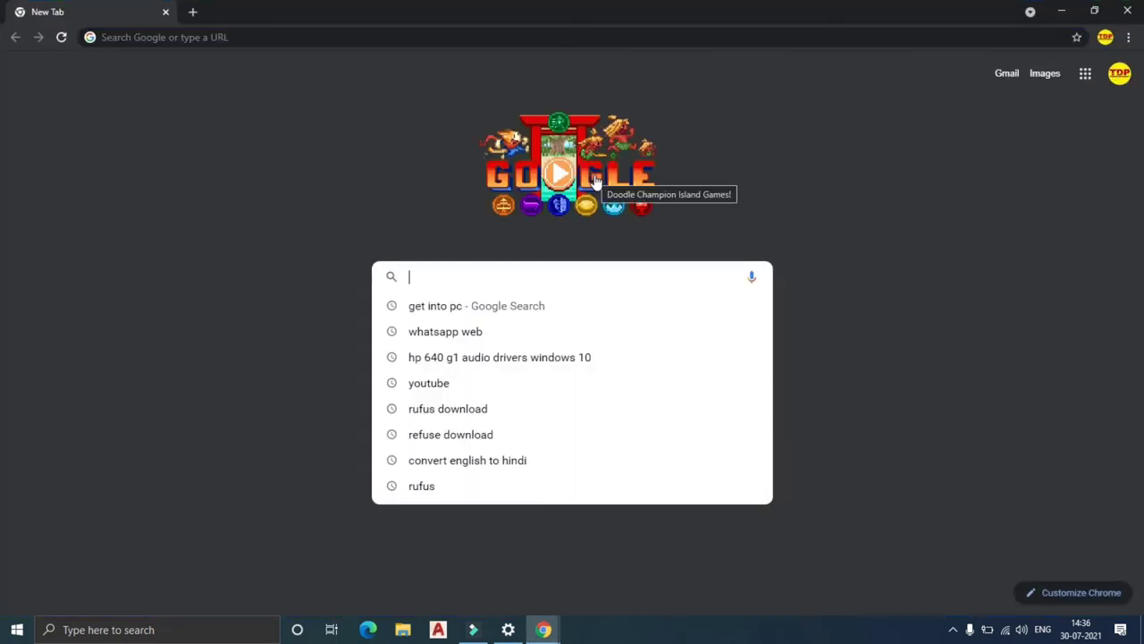
text(ru)
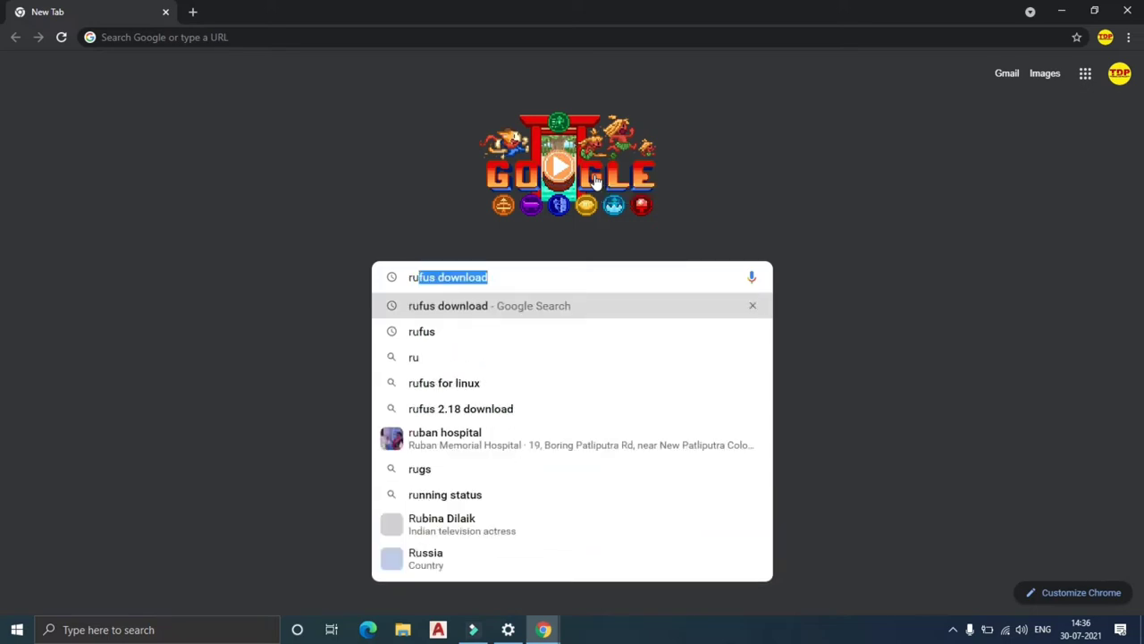
text(fus do)
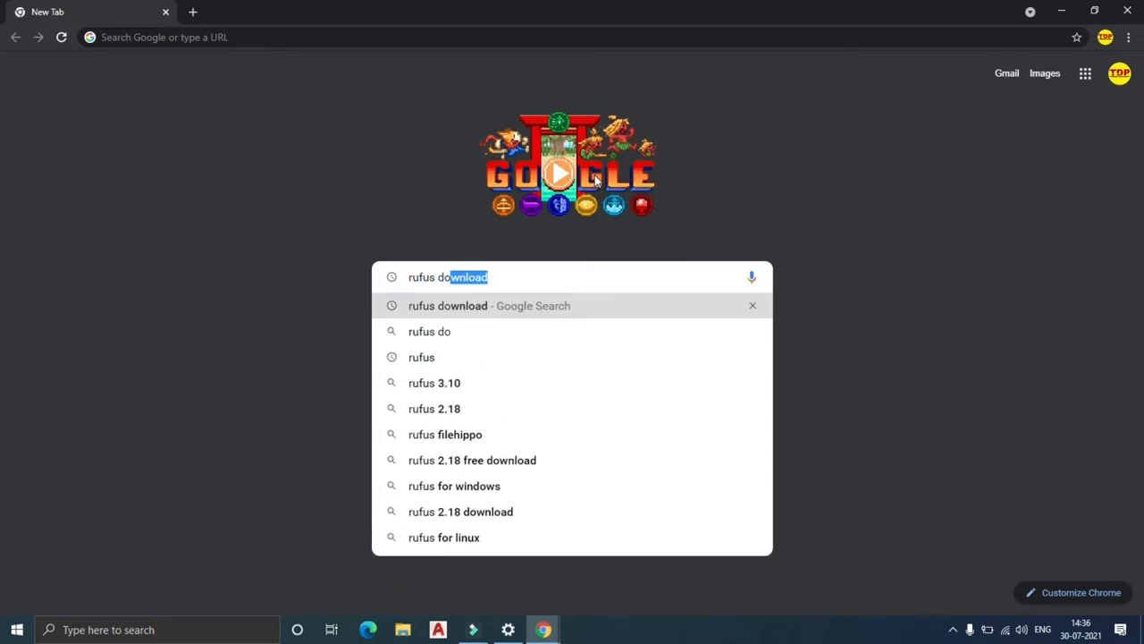
text(wnlo)
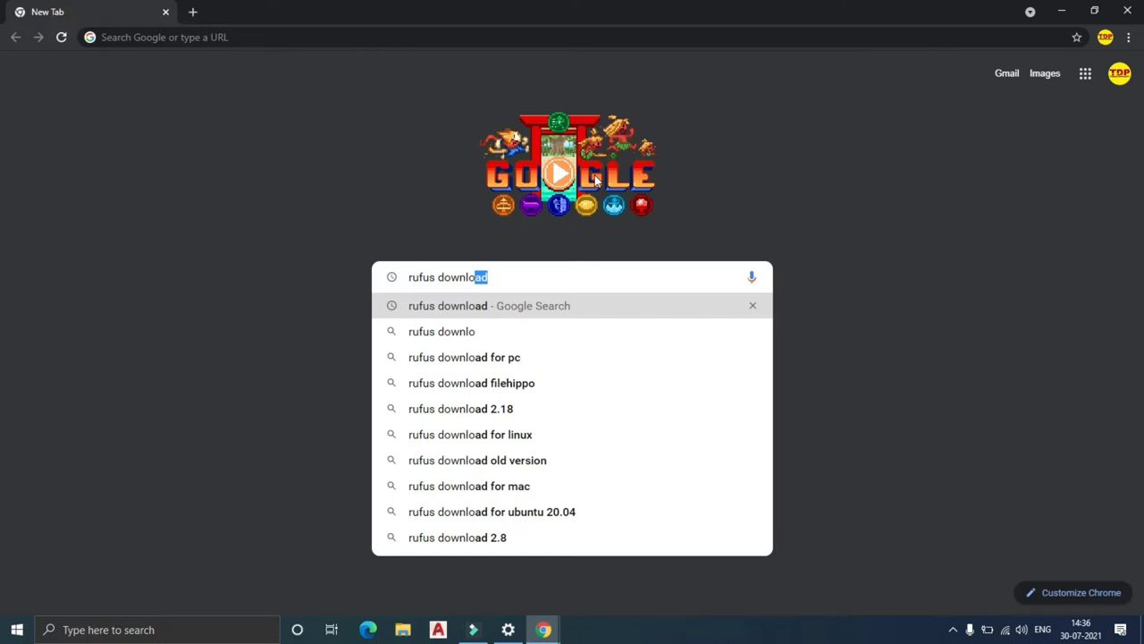
text(ad)
key(Return)
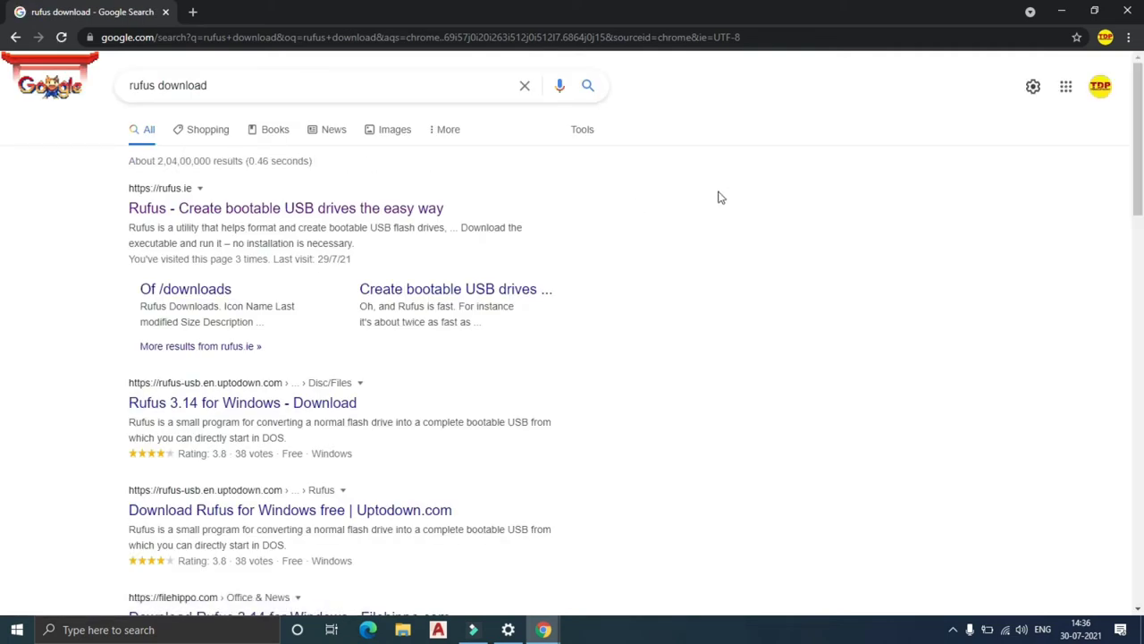
Download Rufus 3.14 from the rufus.ie website, dismissing the advertisement, and open the downloaded file
click(224, 211)
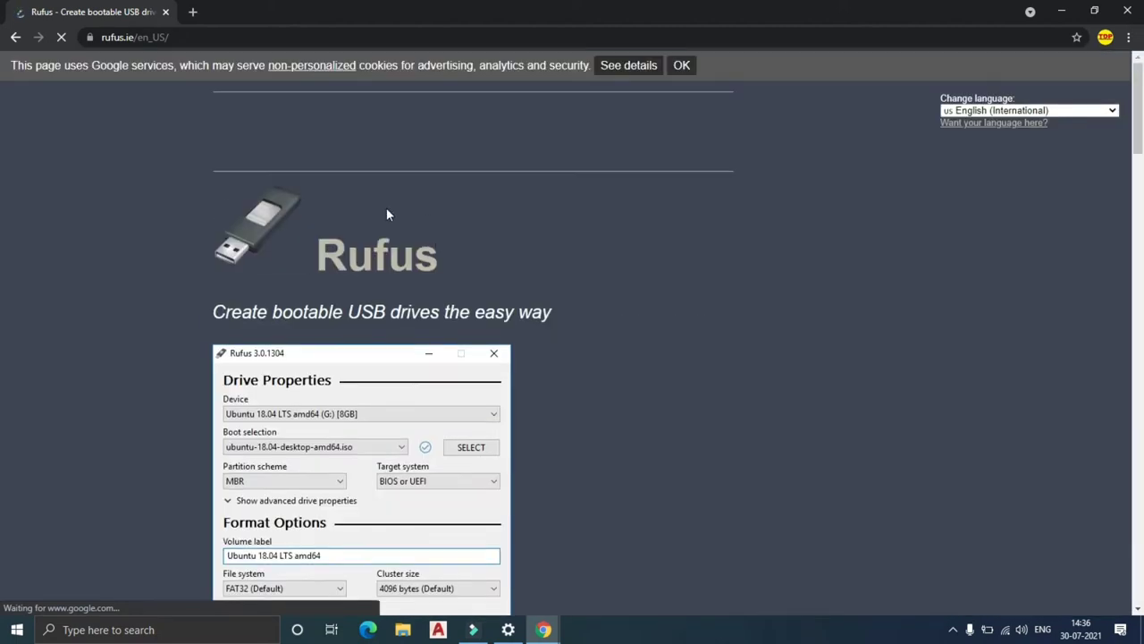
scroll(386, 214, down, 5)
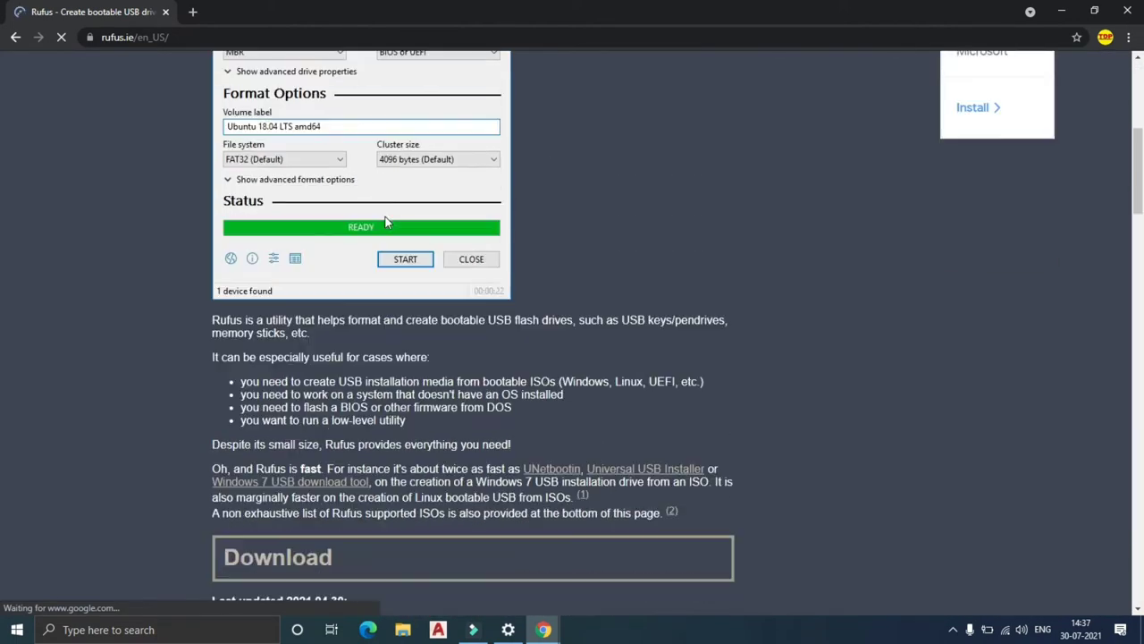
scroll(386, 223, down, 3)
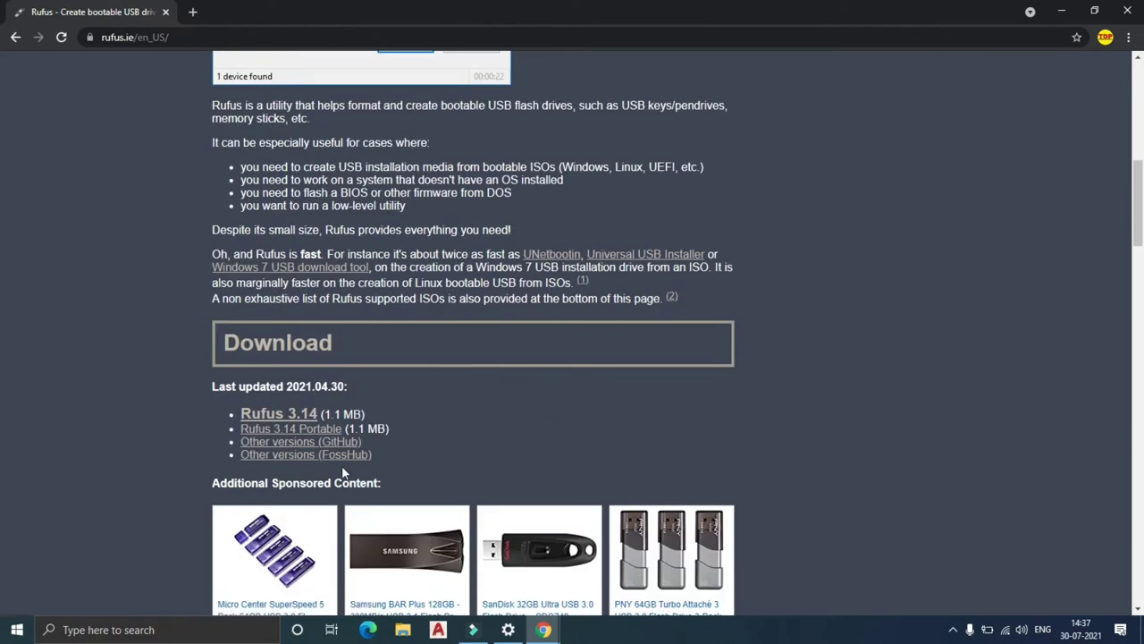
click(284, 416)
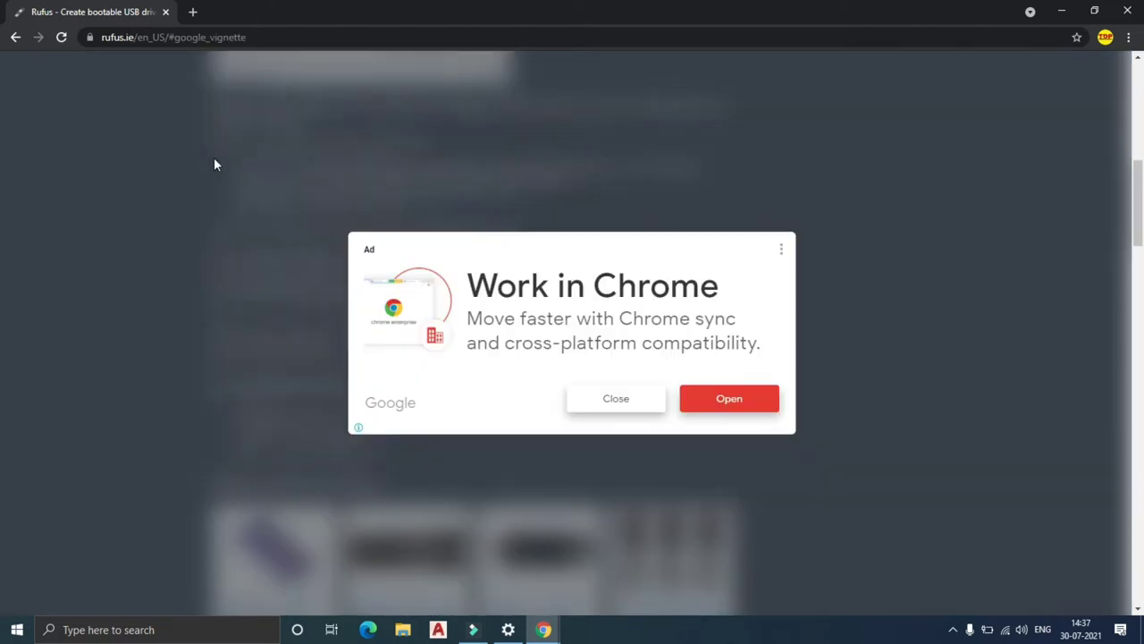
click(622, 399)
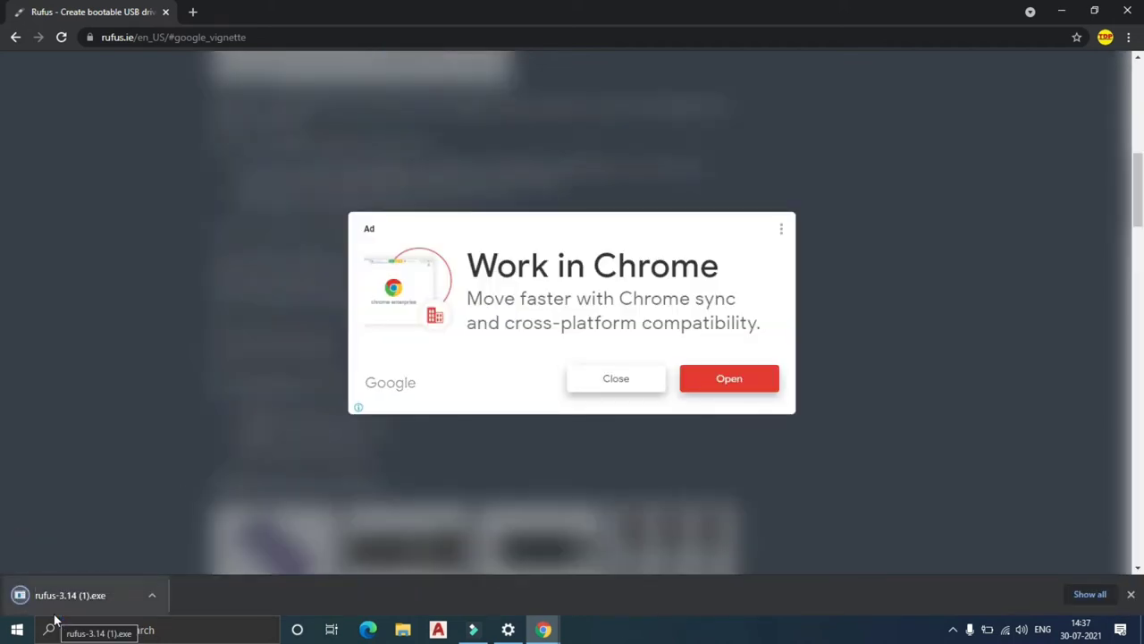
click(78, 609)
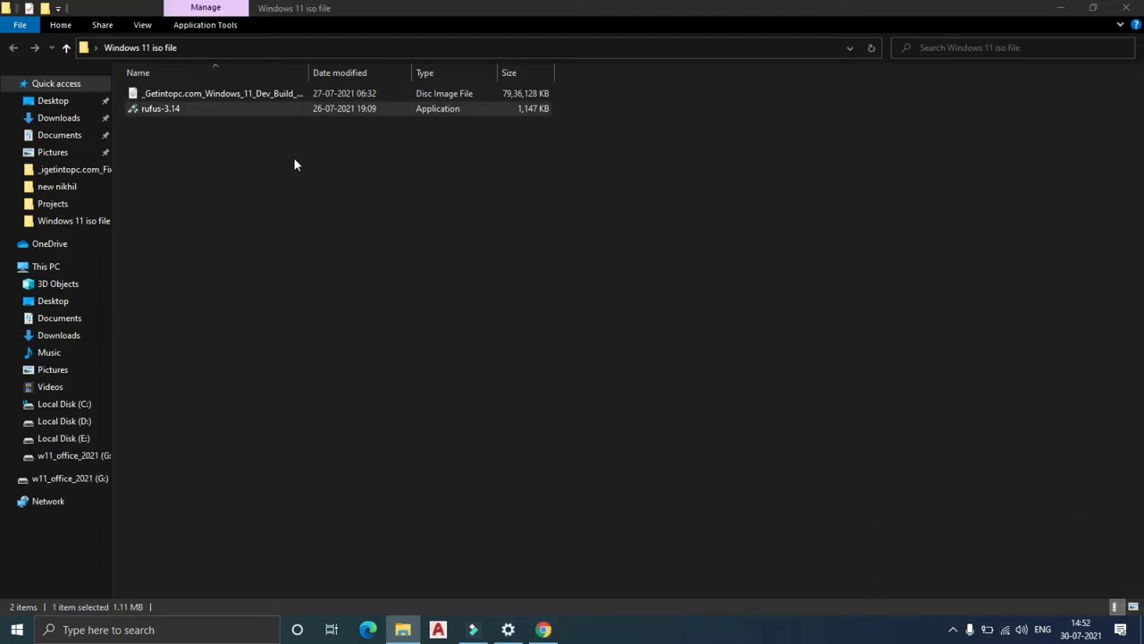
Run rufus-3.14 as administrator and load the Windows 11 Dev Build 21996.1 ISO from the desktop folder "Windows 11 iso file" as the boot selection
right_click(255, 108)
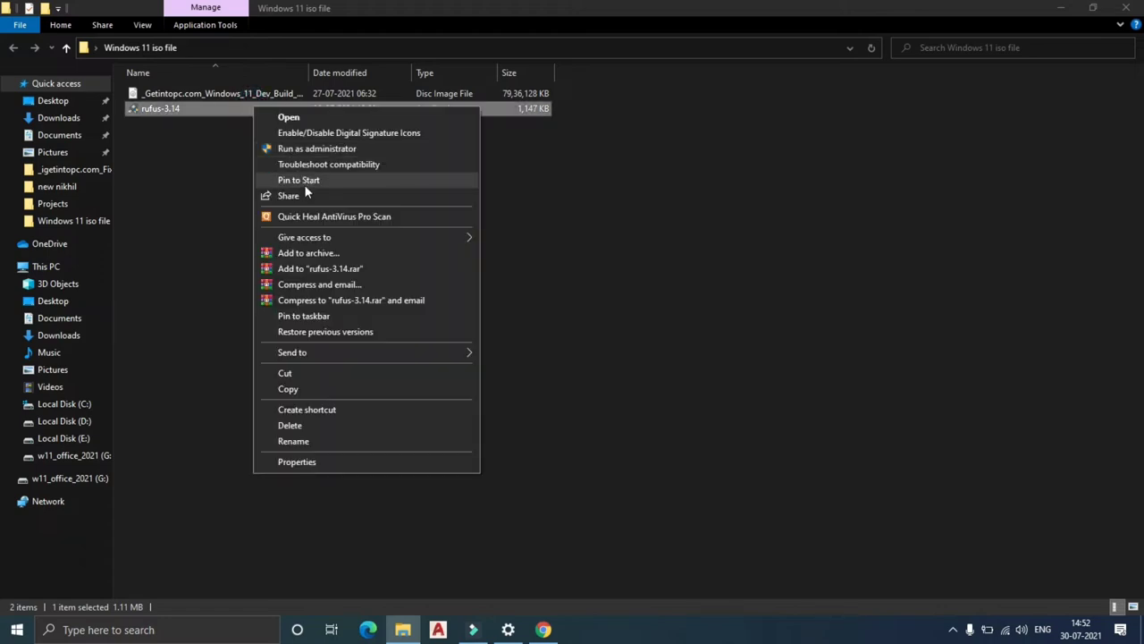
click(308, 150)
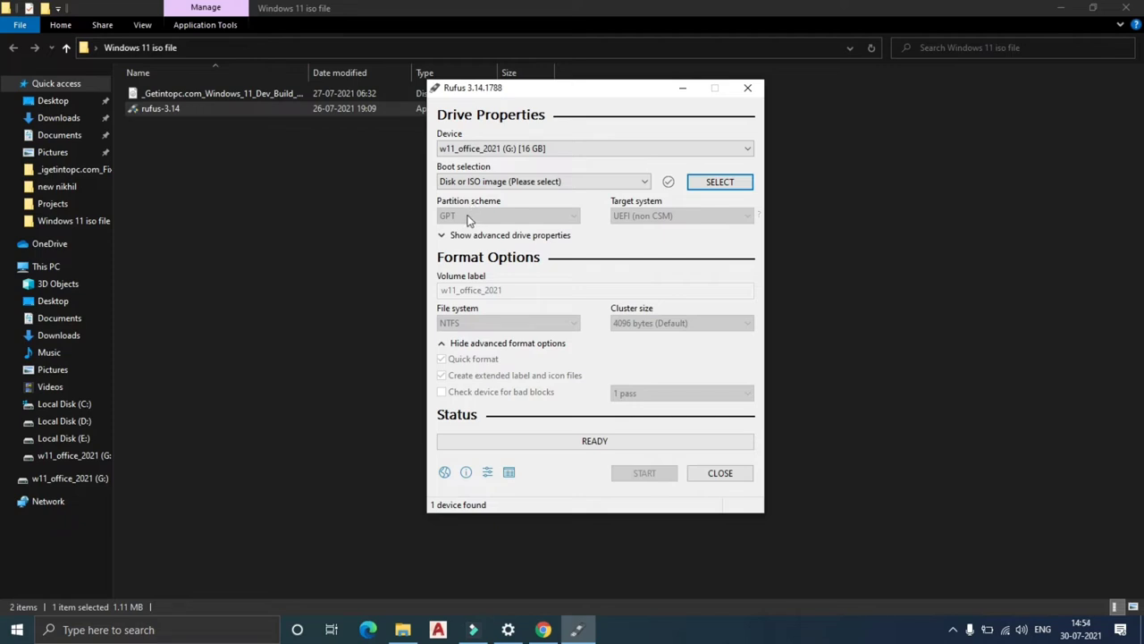
click(713, 190)
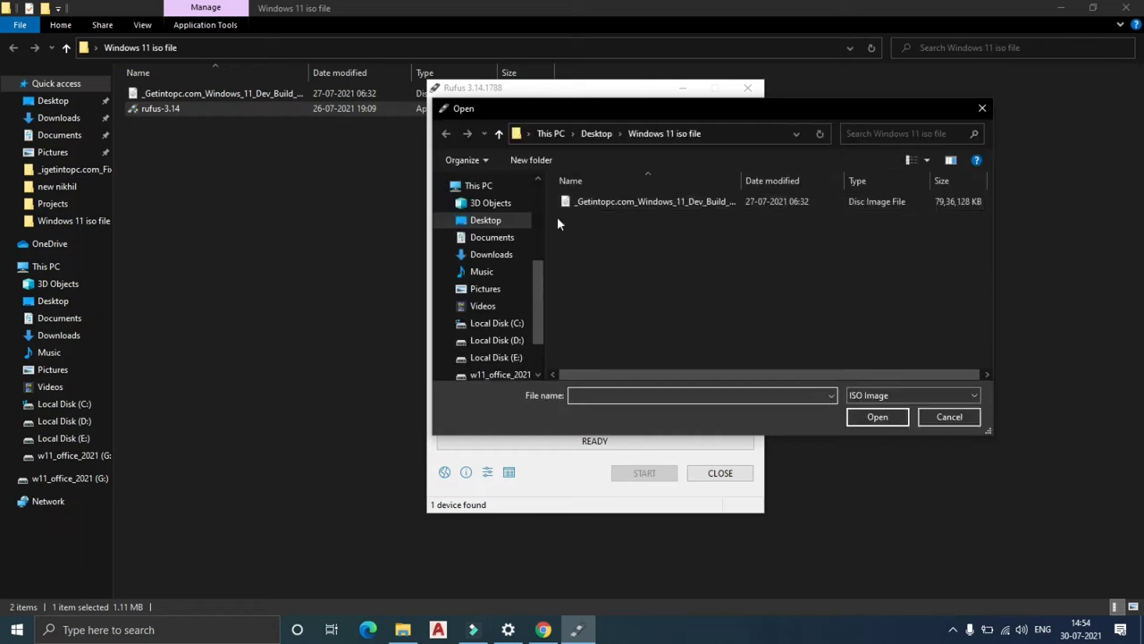
click(482, 223)
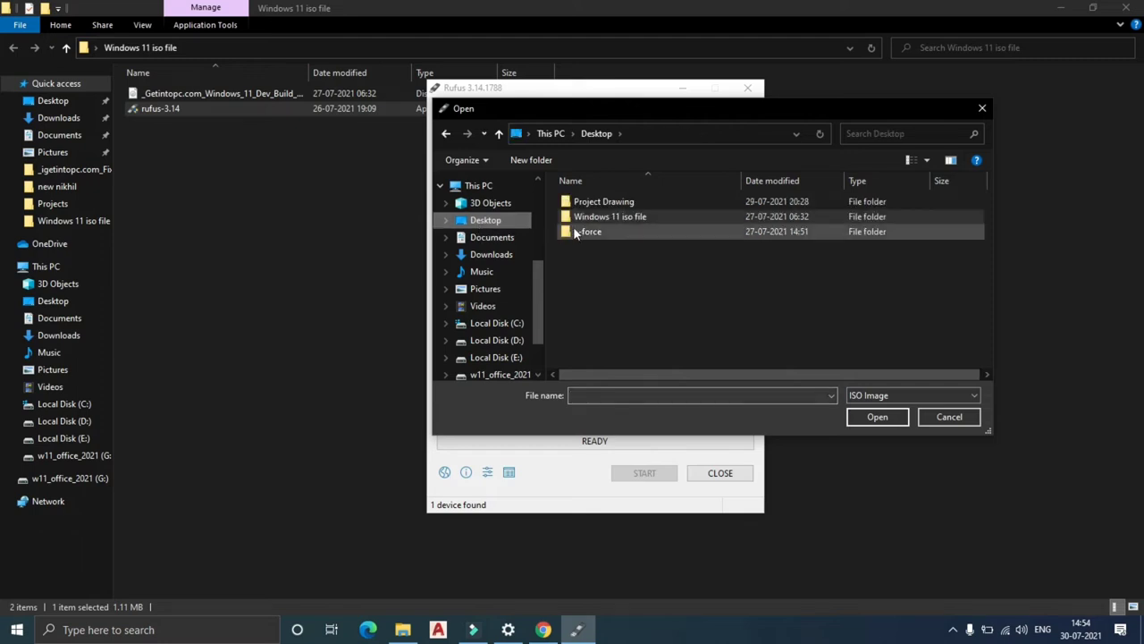
click(604, 218)
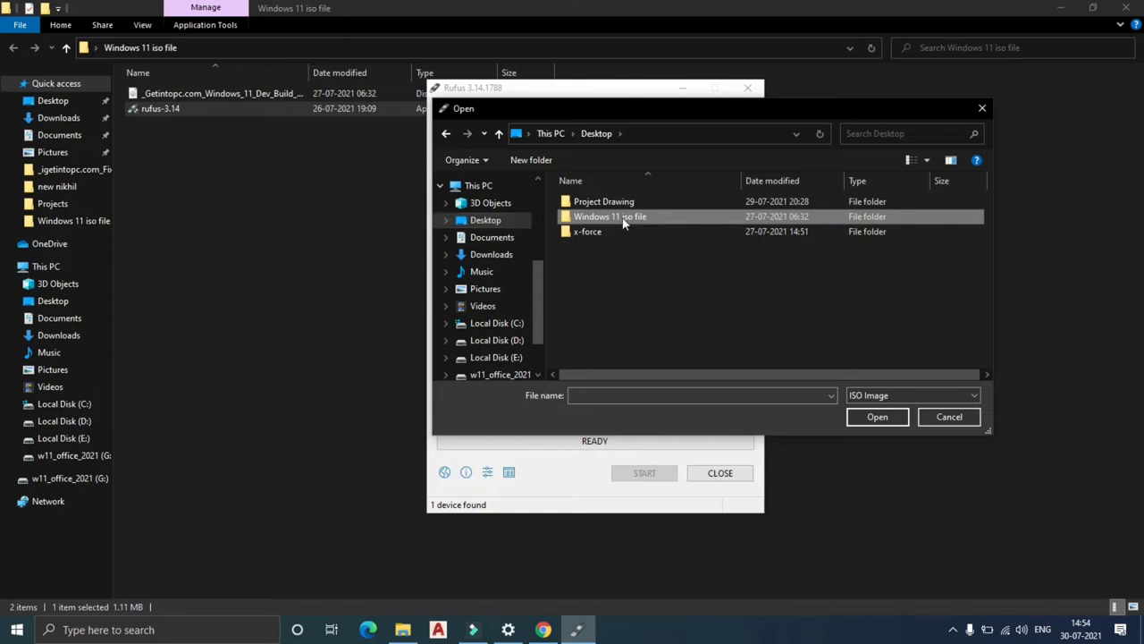
double_click(621, 218)
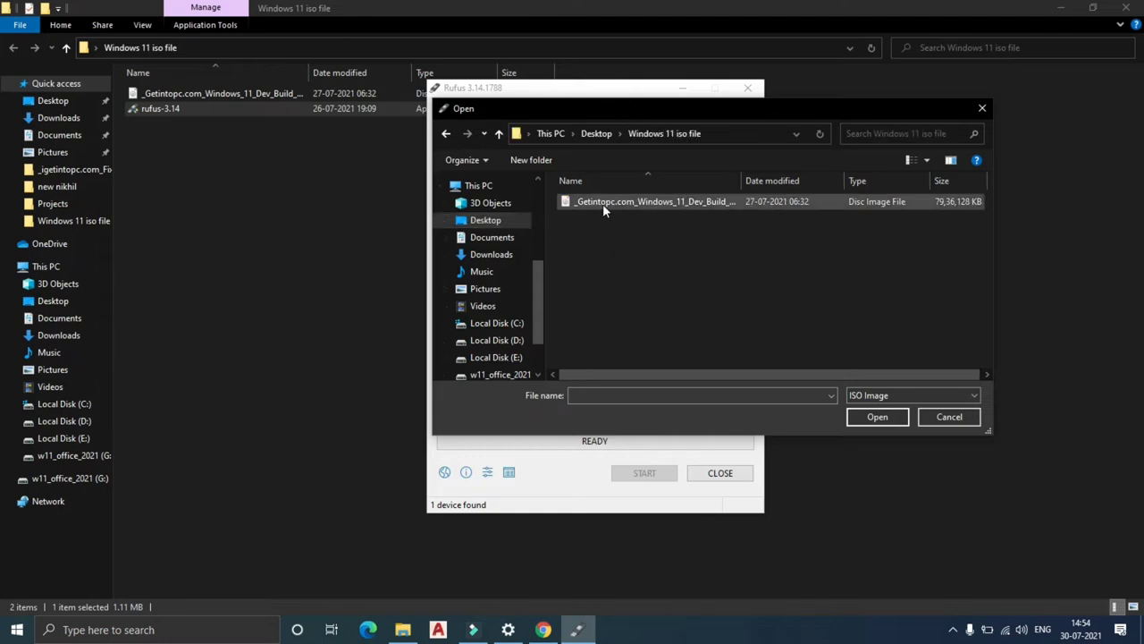
click(604, 205)
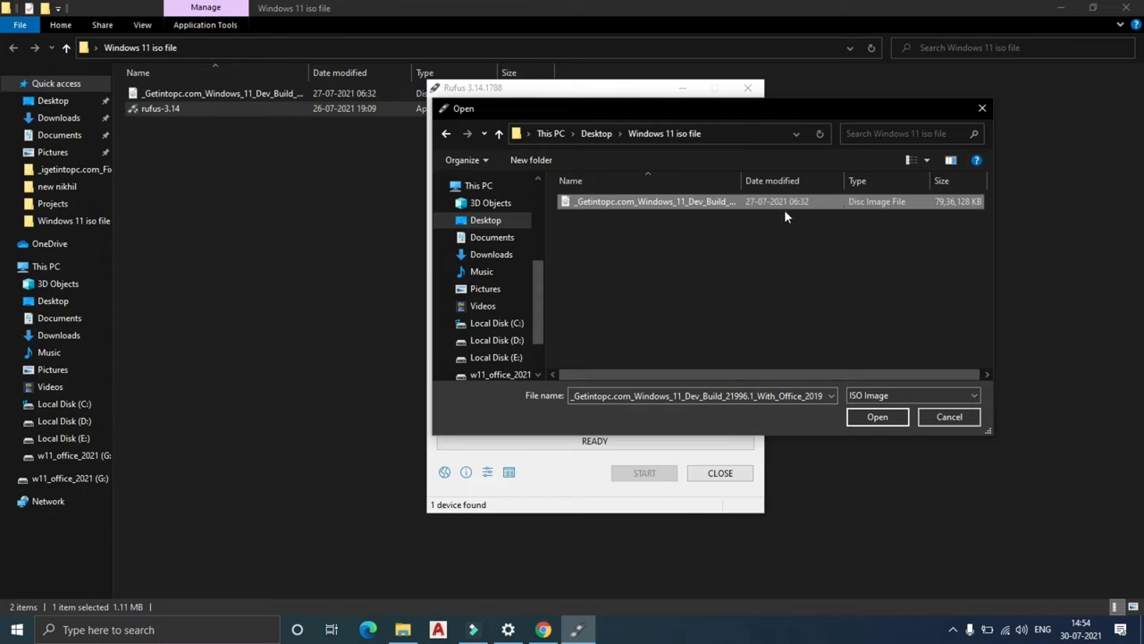
click(879, 420)
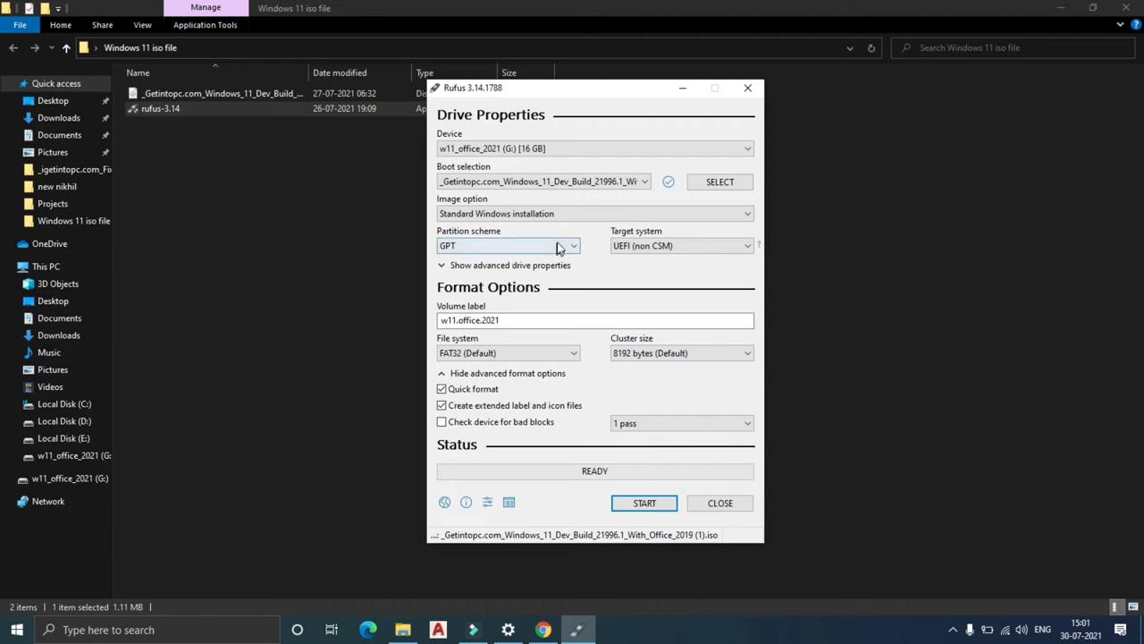
Minimize the Rufus and folder windows and open a Command Prompt by running cmd
click(682, 88)
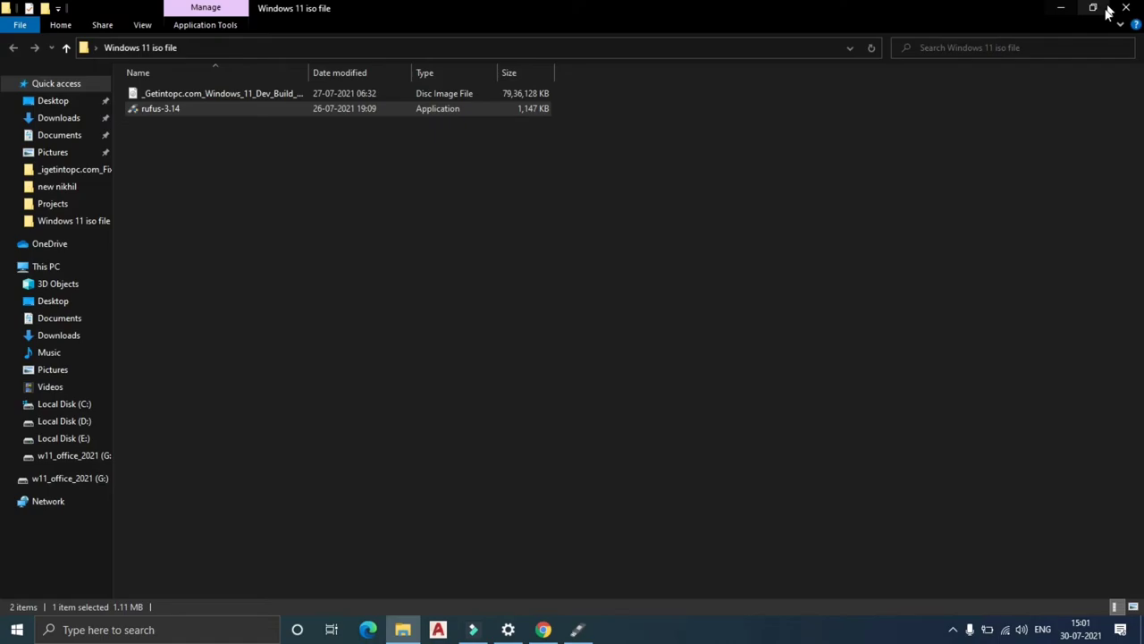
click(1061, 8)
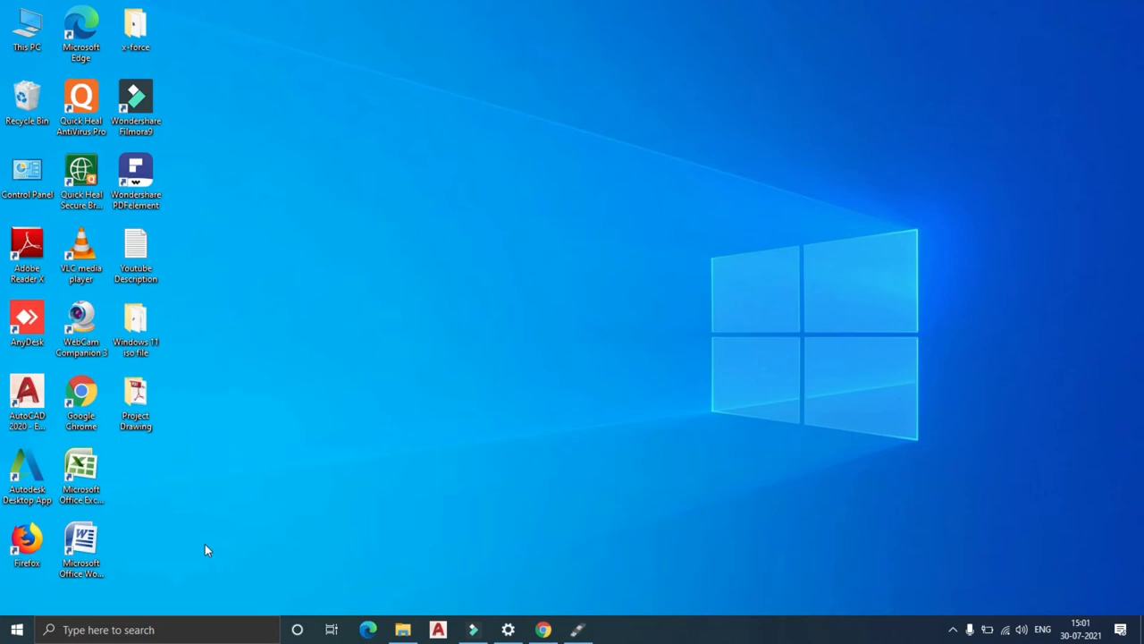
key(super+r)
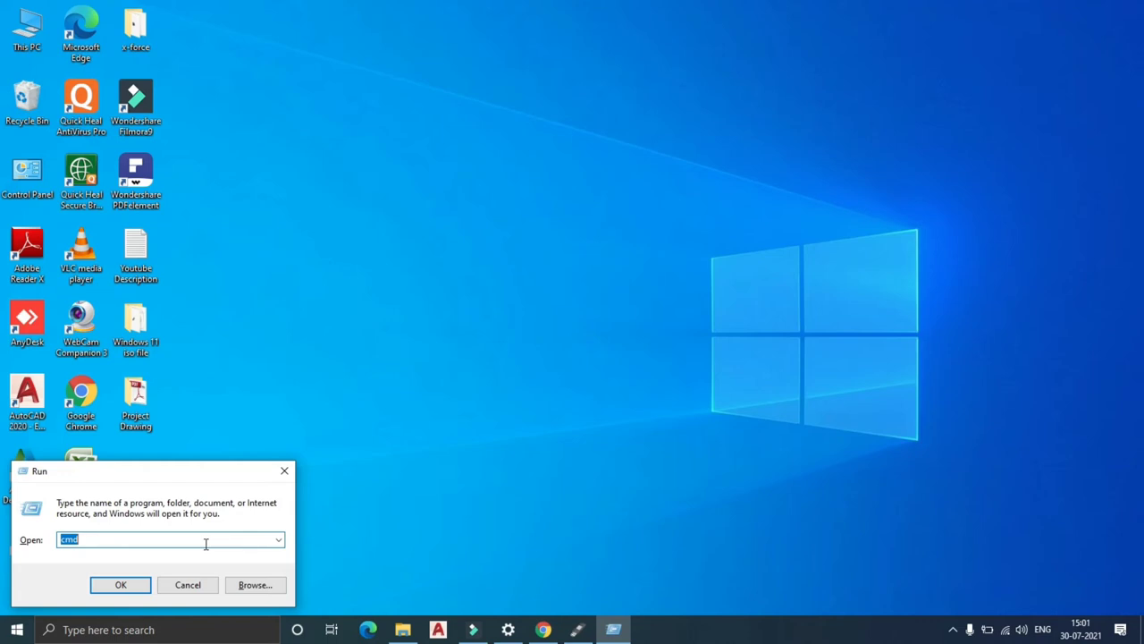
key(BackSpace)
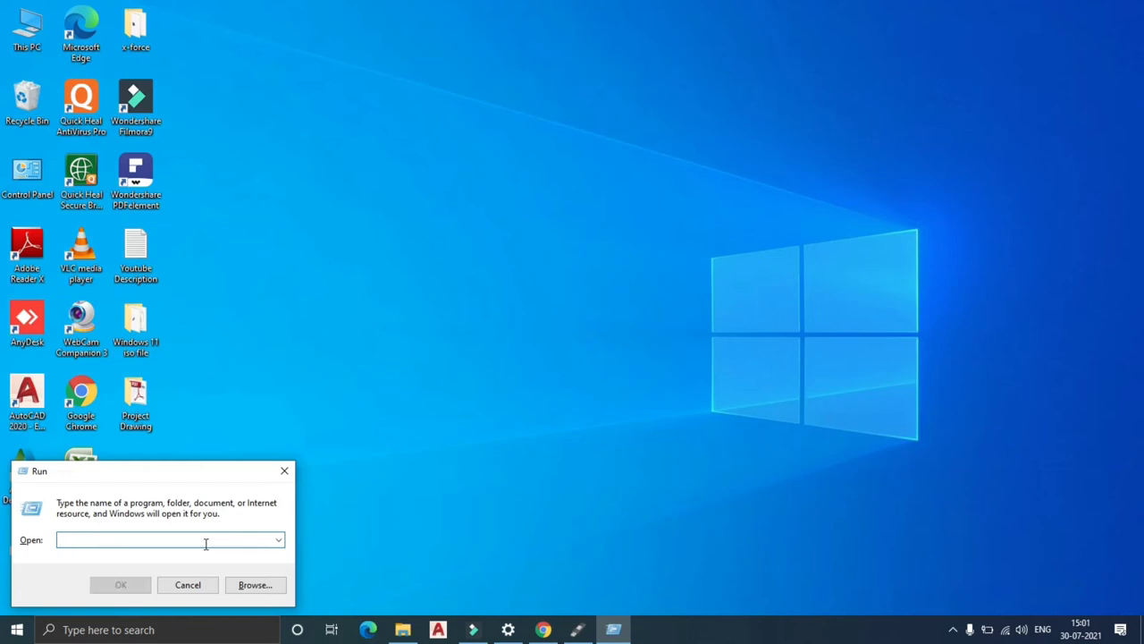
text(cmd)
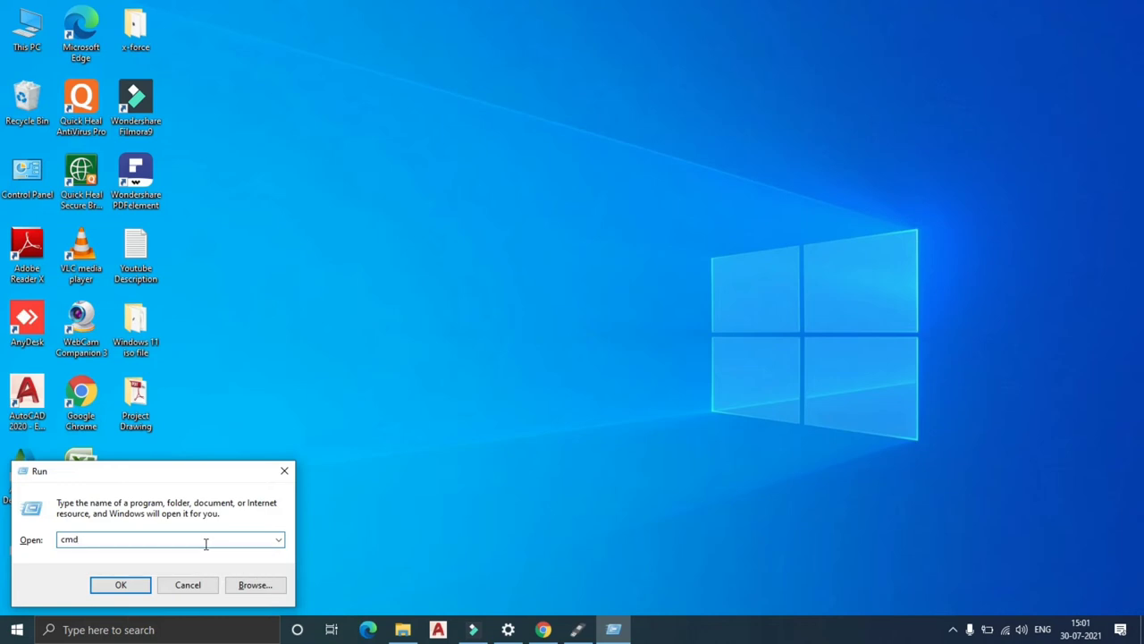
key(Return)
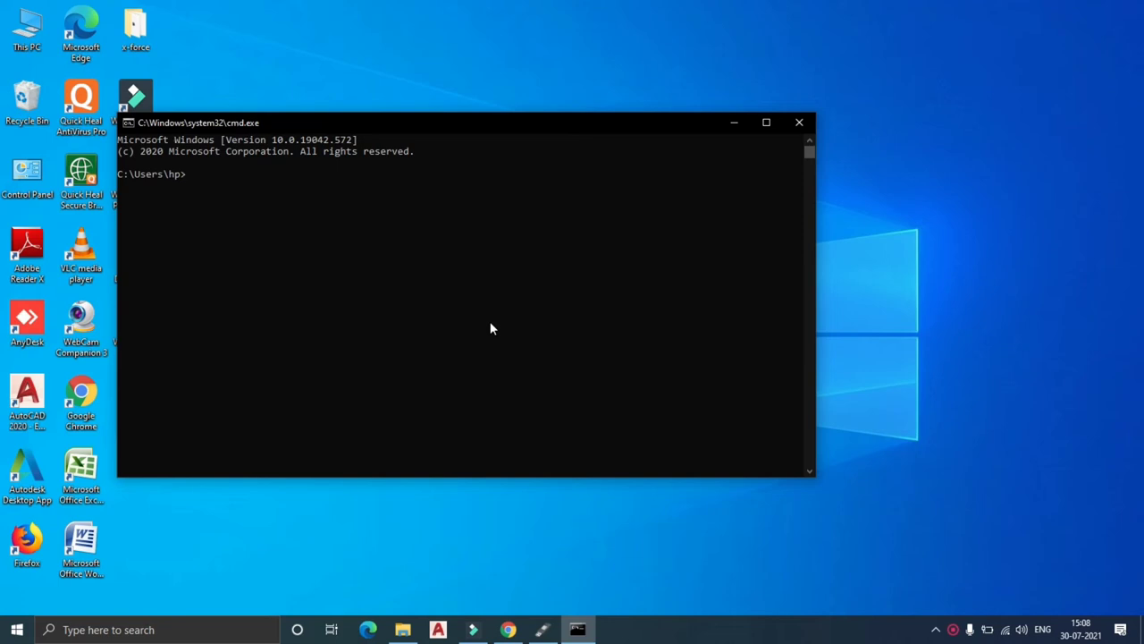
Start diskpart, run "list disk" and check the Gpt column for each disk's partition style
text(diskpart)
key(Return)
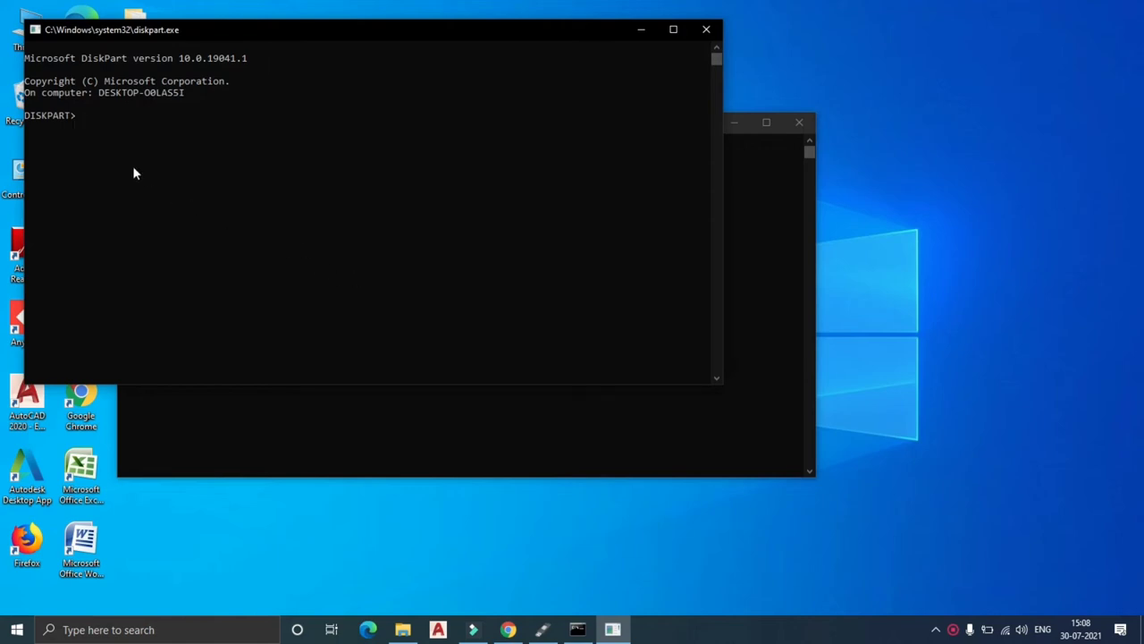
text(list disk)
key(Return)
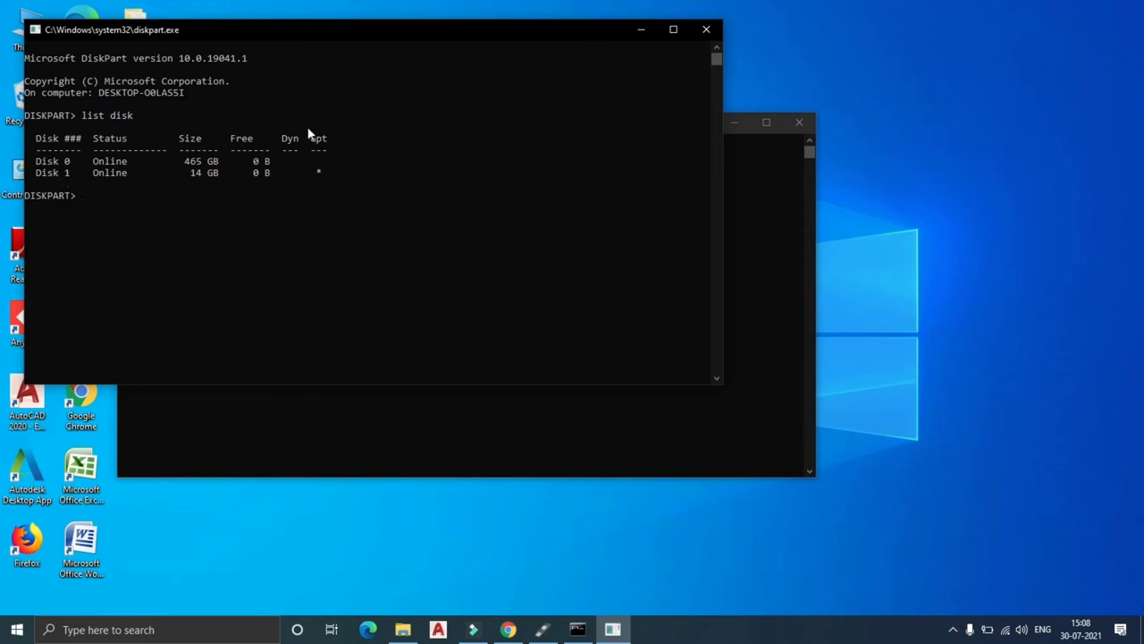
drag(306, 130, 327, 138)
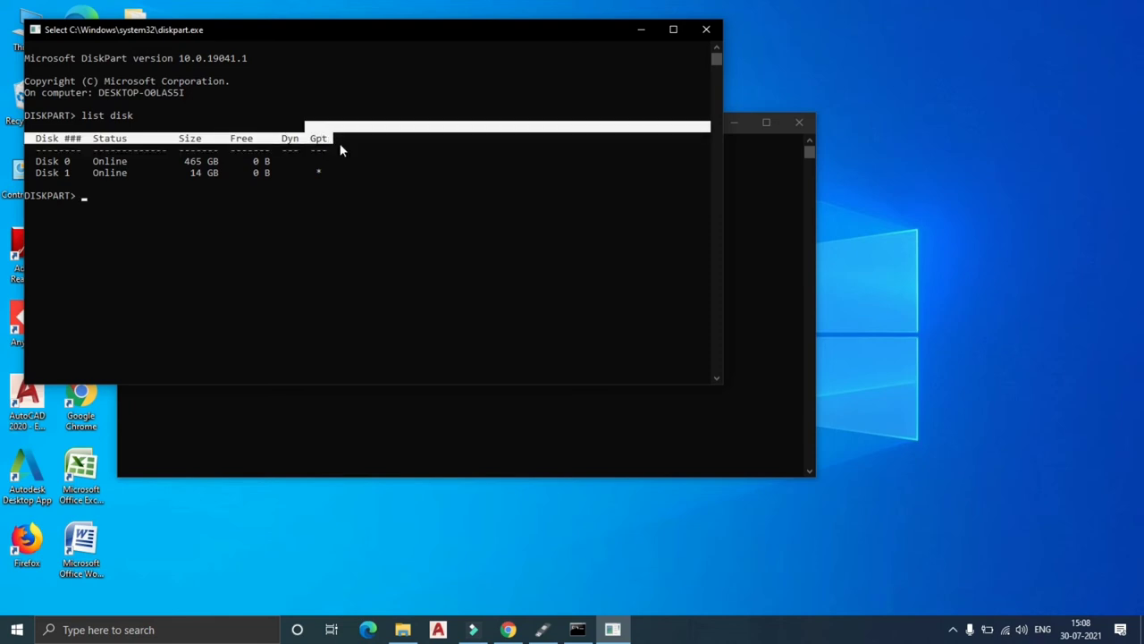
click(431, 229)
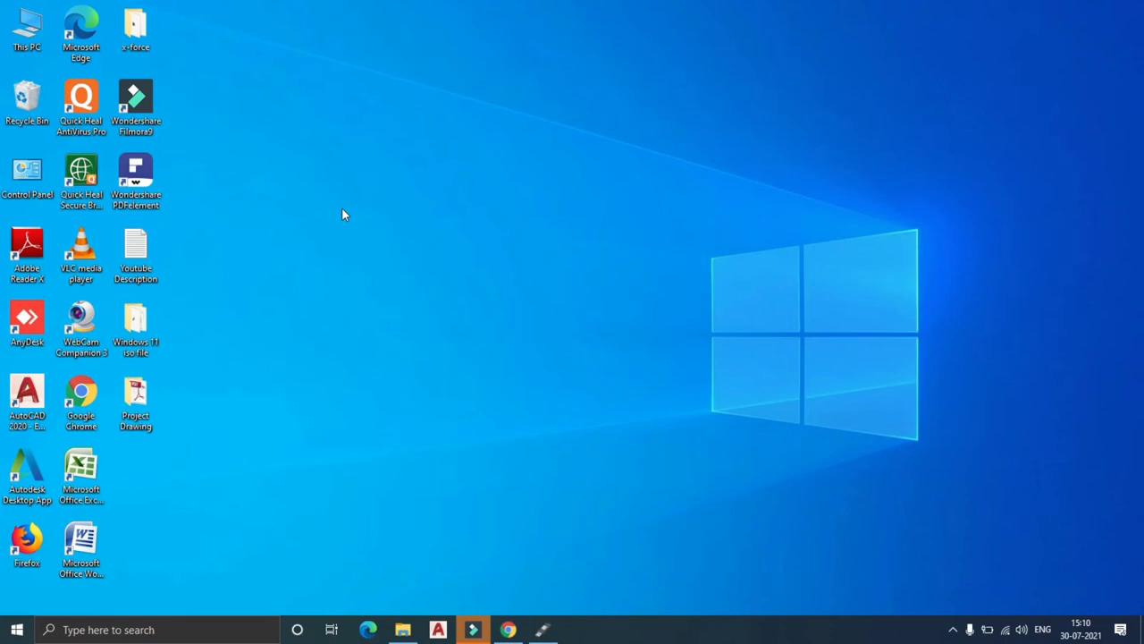
Check Disk 0's partition style in the volume properties of Disk Management, then close Computer Management
right_click(33, 50)
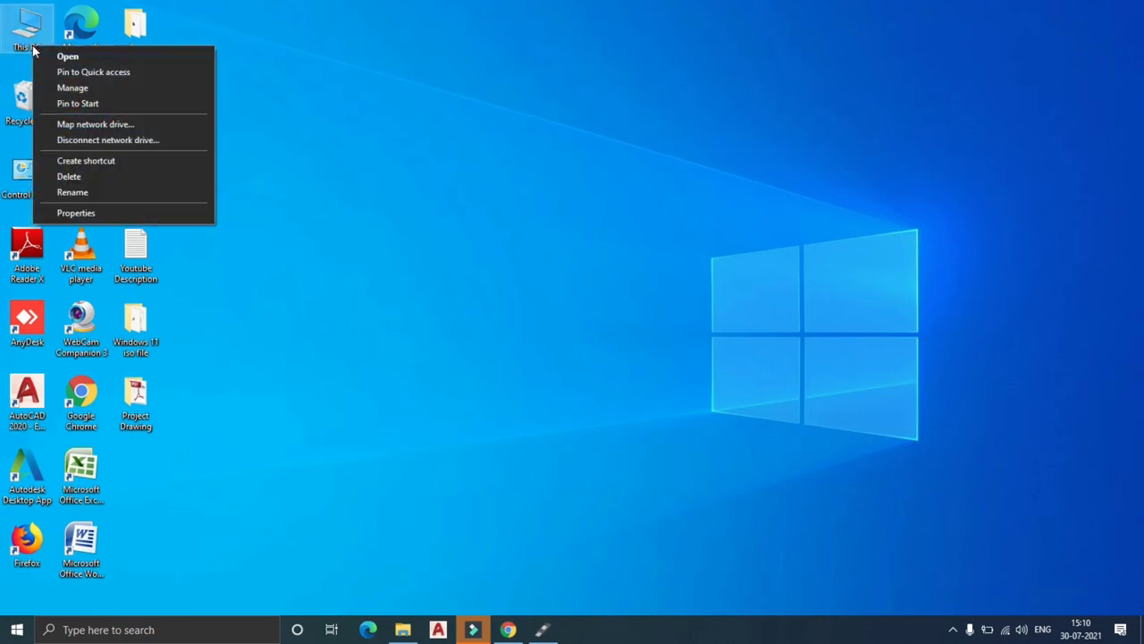
click(70, 87)
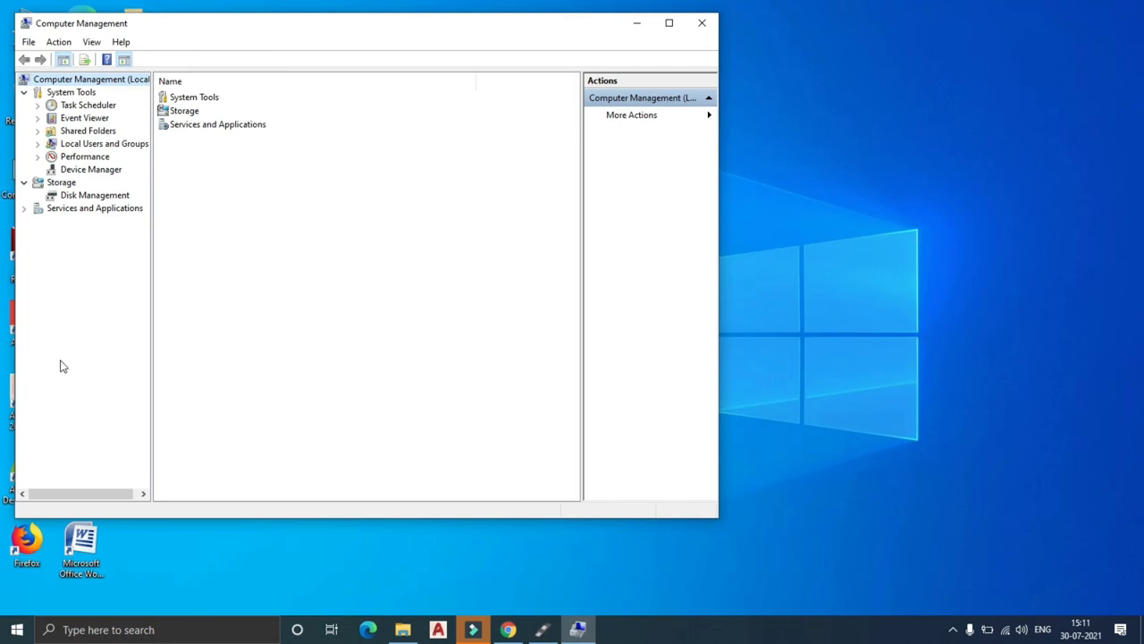
click(96, 196)
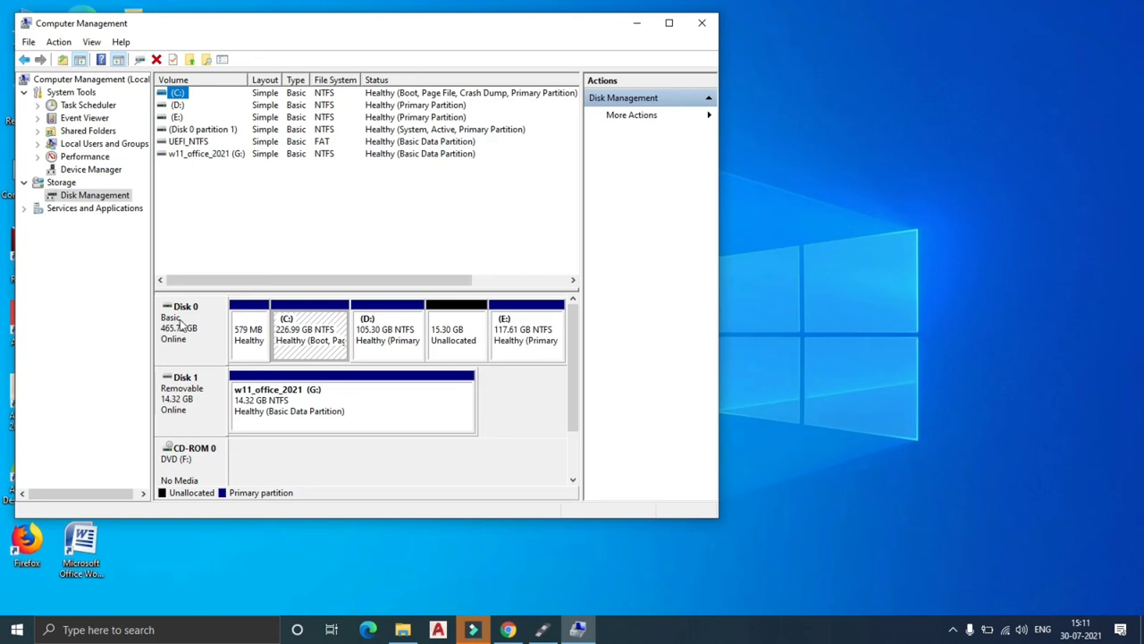
right_click(182, 322)
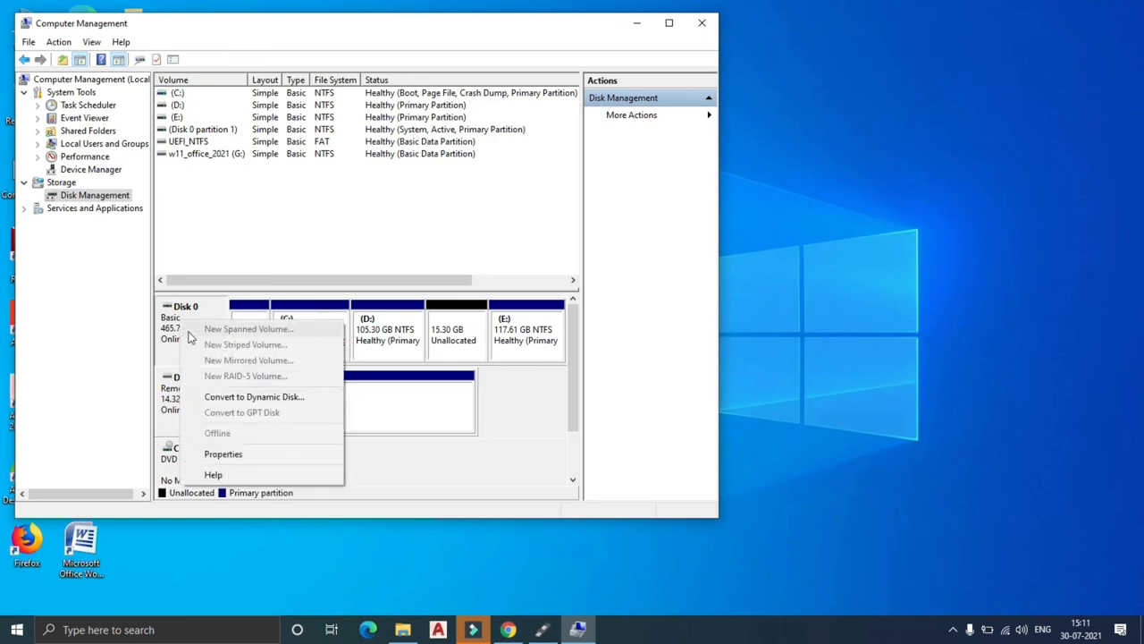
click(234, 458)
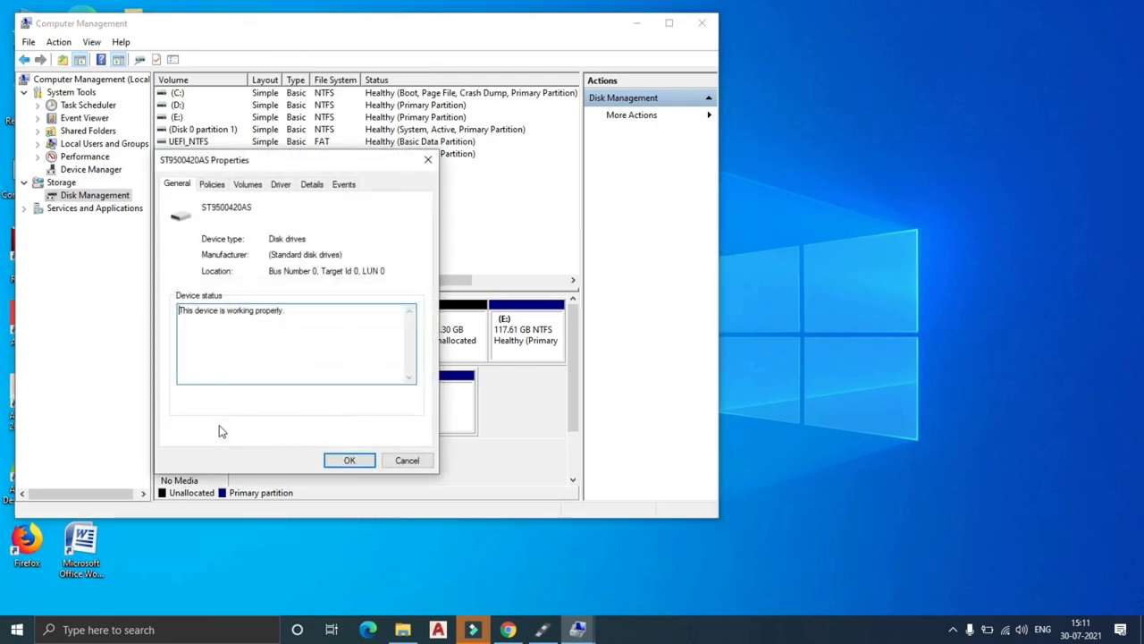
click(249, 189)
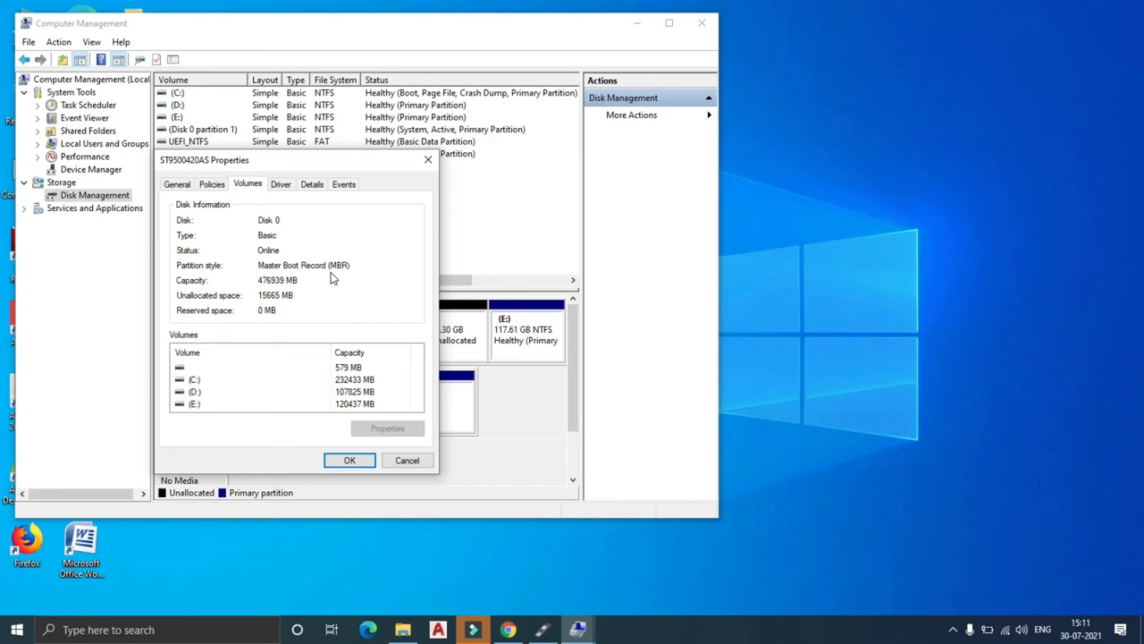
click(350, 461)
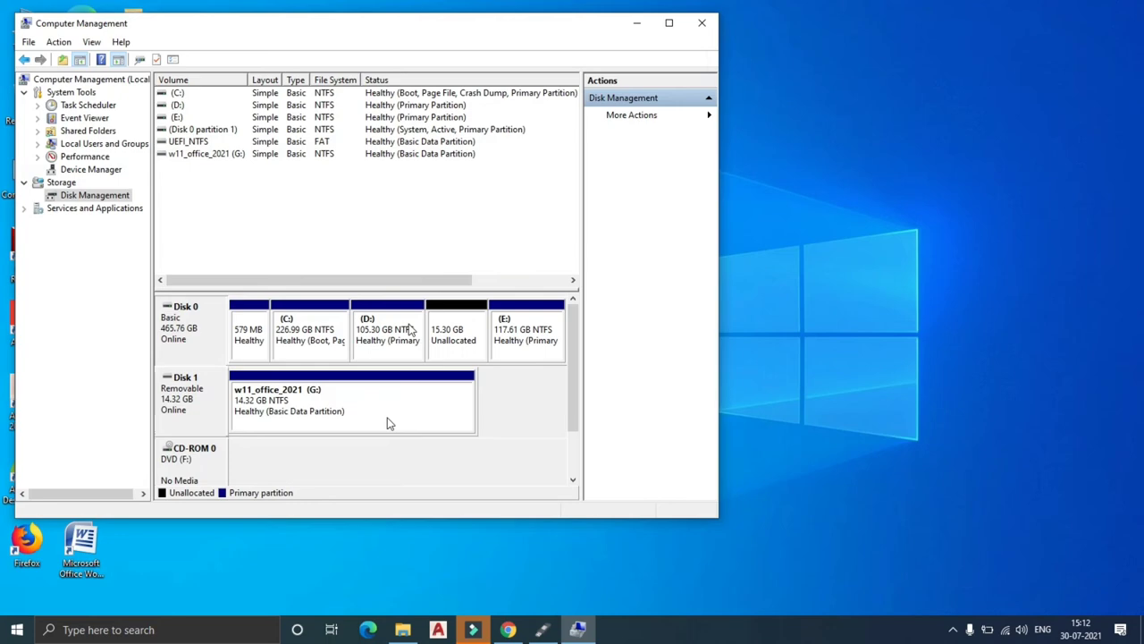
click(700, 22)
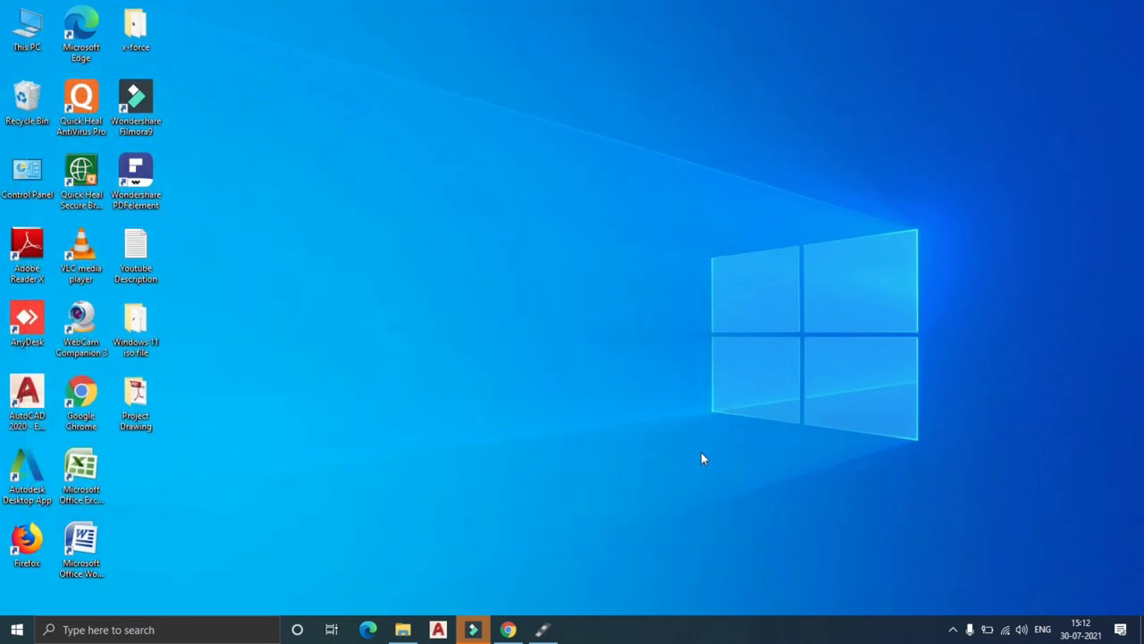
Return to the Rufus window with the ISO folder behind it and set the file system to NTFS
click(407, 626)
click(553, 624)
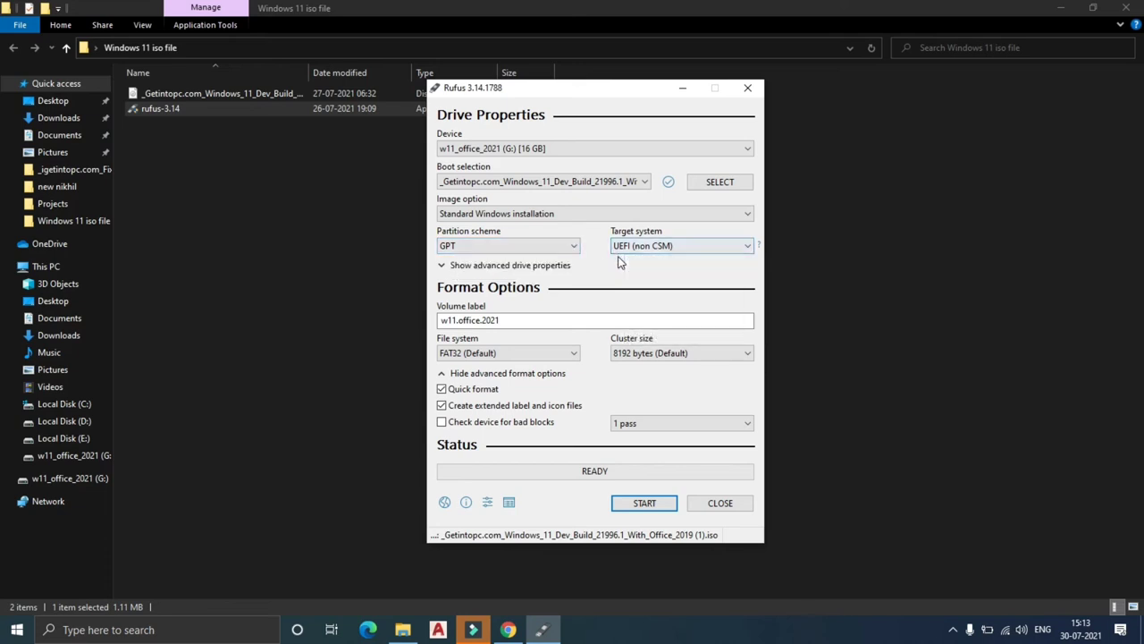
click(568, 354)
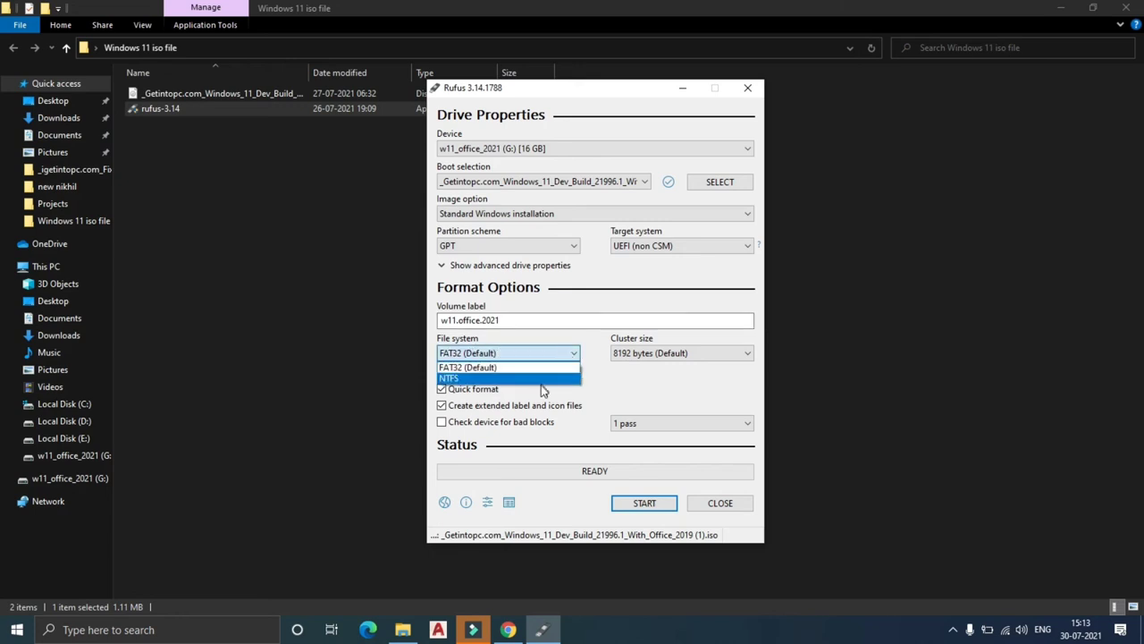
click(452, 378)
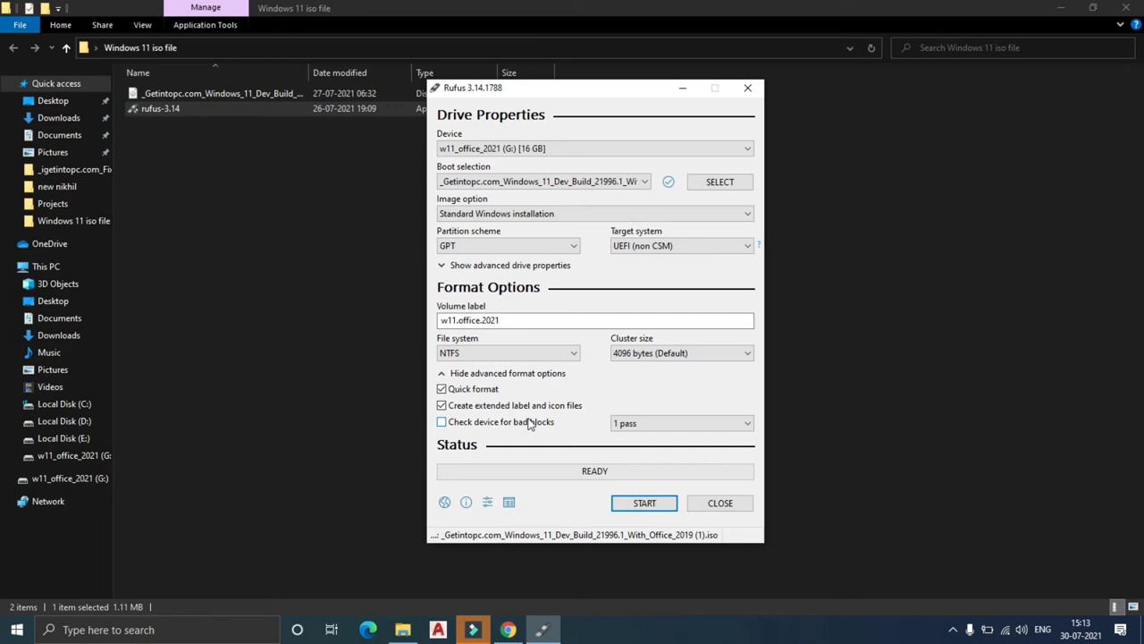
Write the Windows 11 image to the 16 GB USB drive, accepting the data erasure, dismiss the Secure Boot notice and close Rufus
click(640, 505)
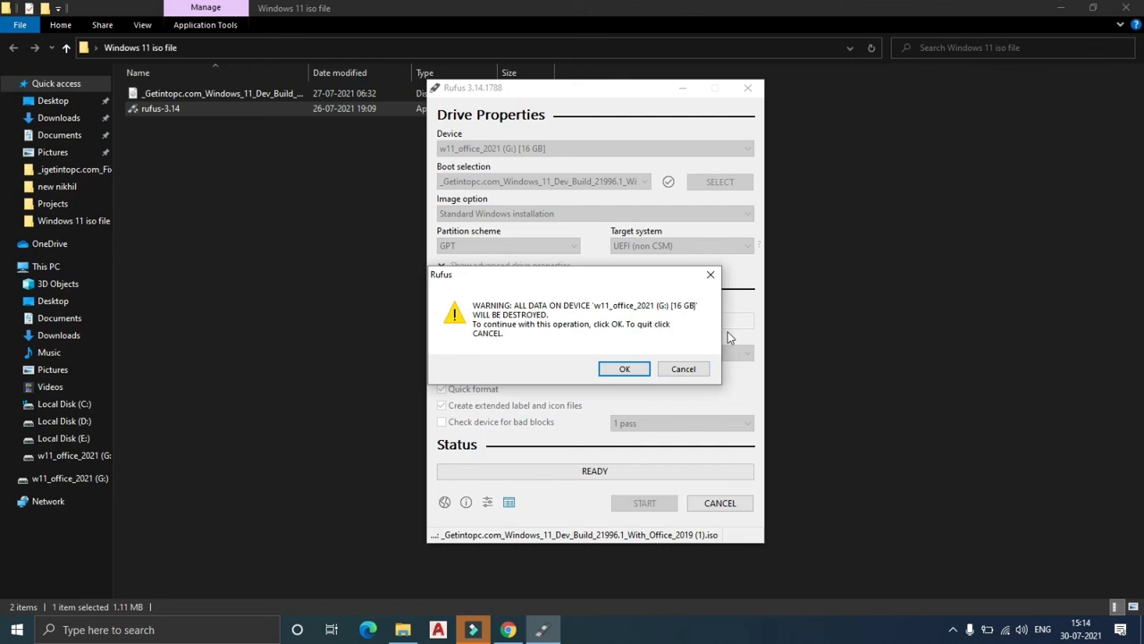
click(632, 370)
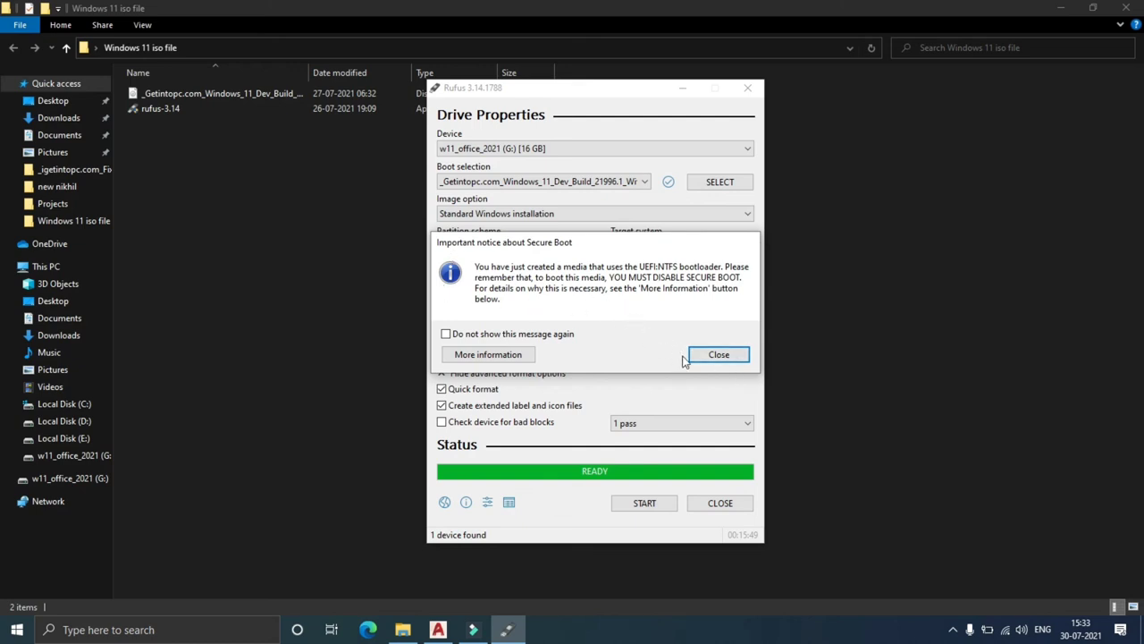
click(717, 358)
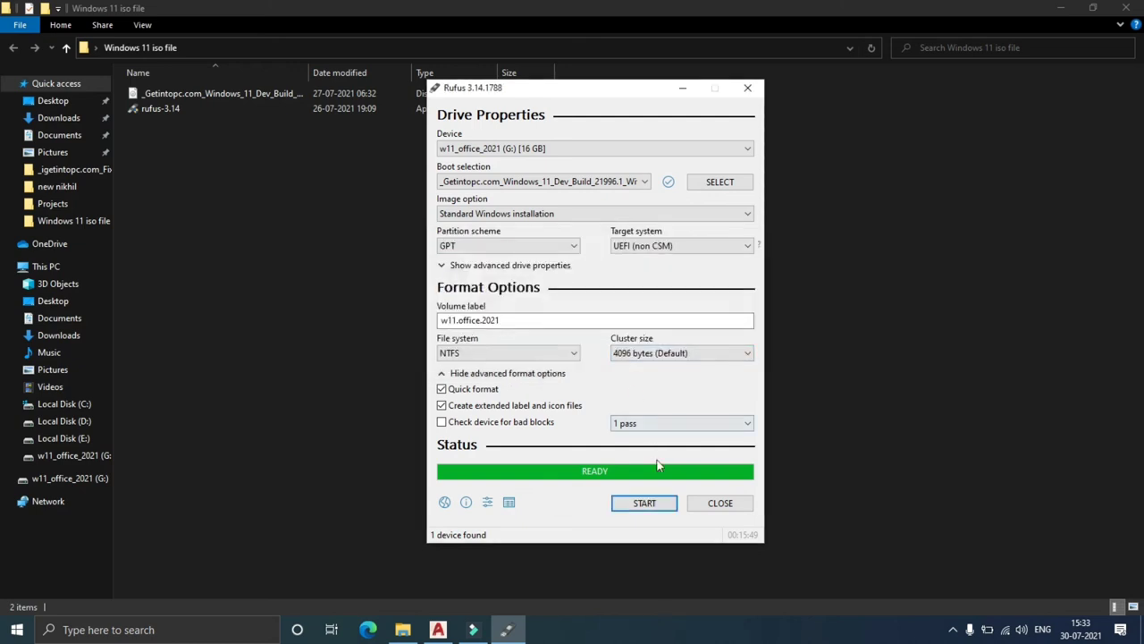
click(732, 503)
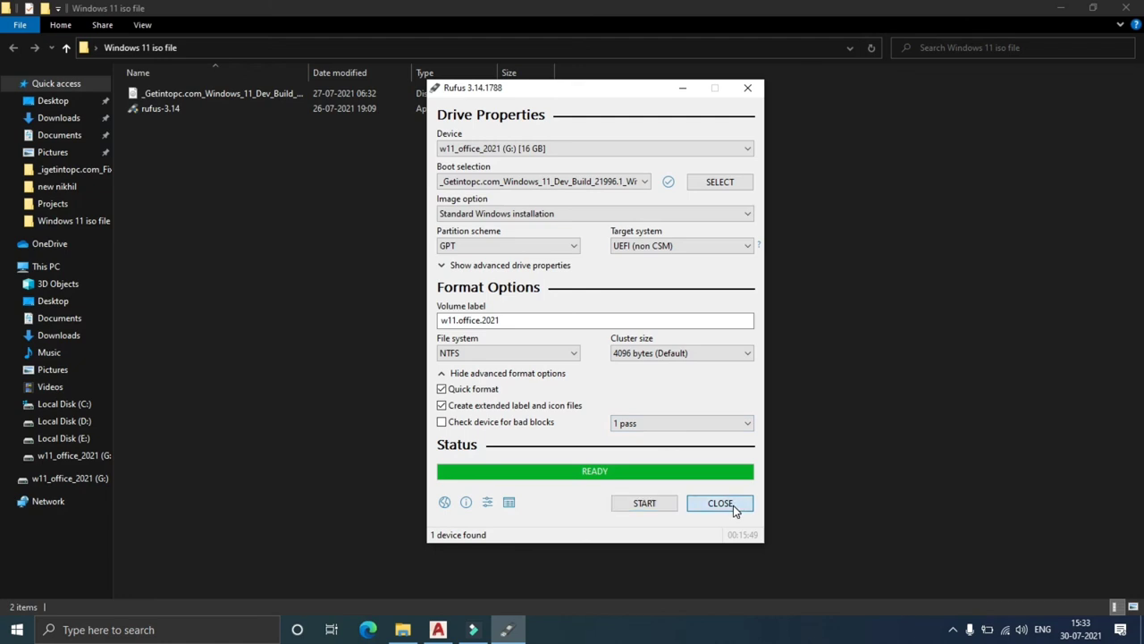